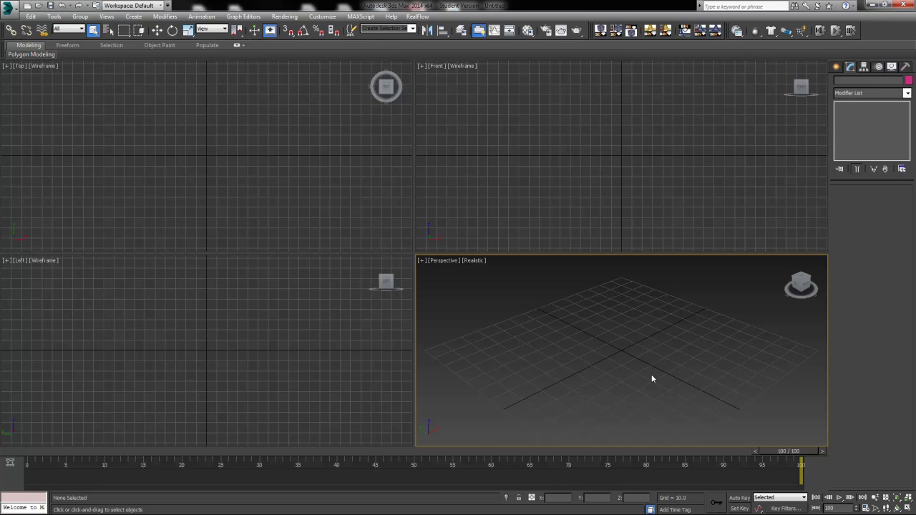
Return the animation timeline to frame 0.
left_click_drag(796, 450, 197, 450)
key("Home")
key("q")
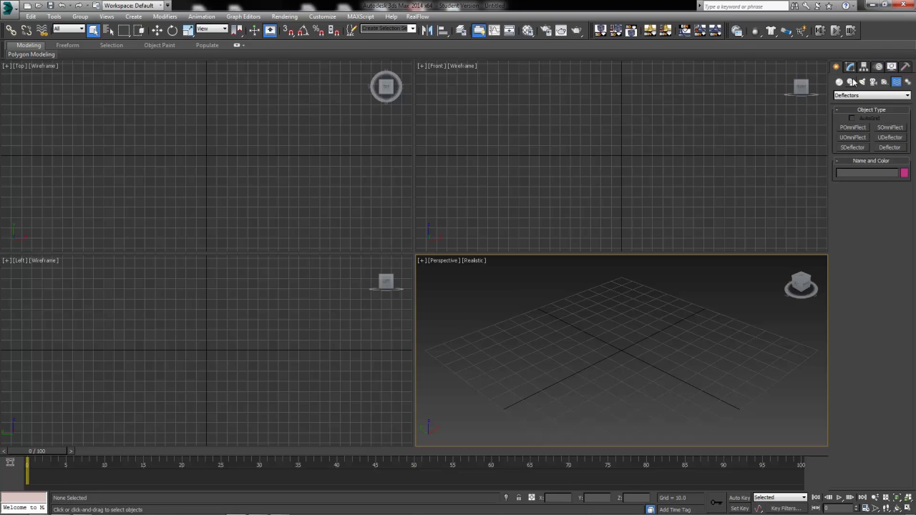
Create a plane of about 157 by 155 units in the Perspective view, around the centre of the grid.
left_click(839, 82)
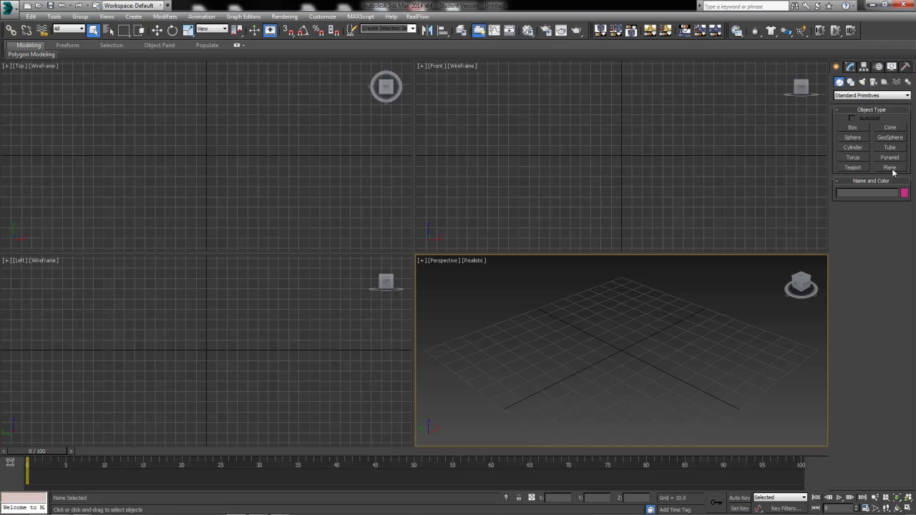
left_click(889, 167)
left_click_drag(620, 271, 632, 512)
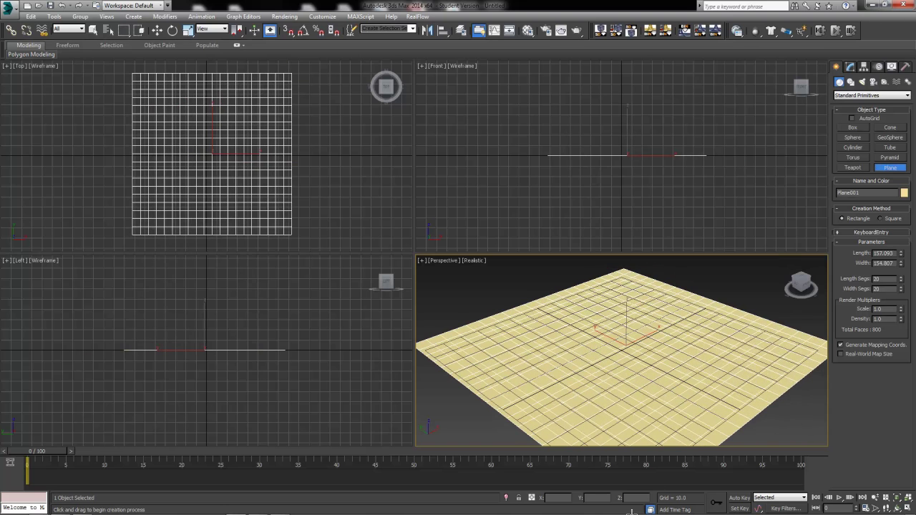
left_click(157, 30)
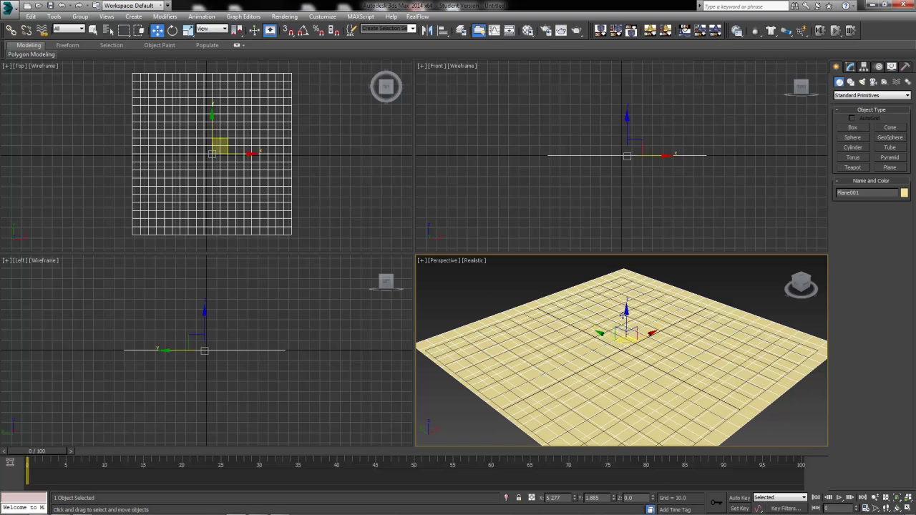
Set the plane's length and width to 200 each.
left_click(851, 66)
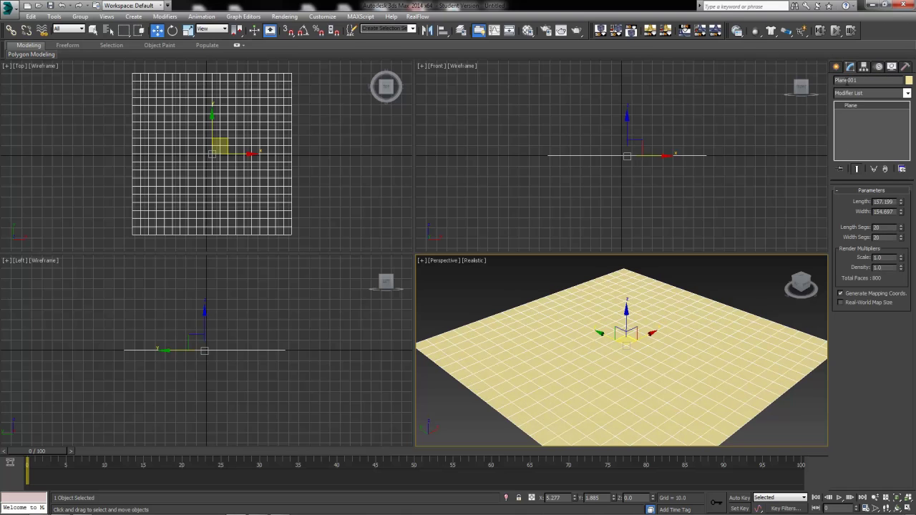
left_click(883, 202)
type("200")
key("Tab")
type("200")
key("Tab")
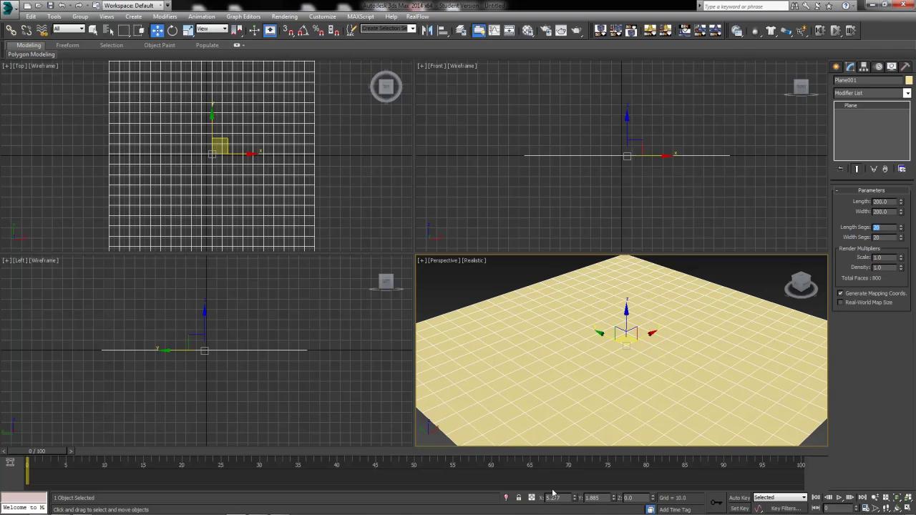
Centre the plane on the origin by setting its X and Y position to 0.
right_click(574, 498)
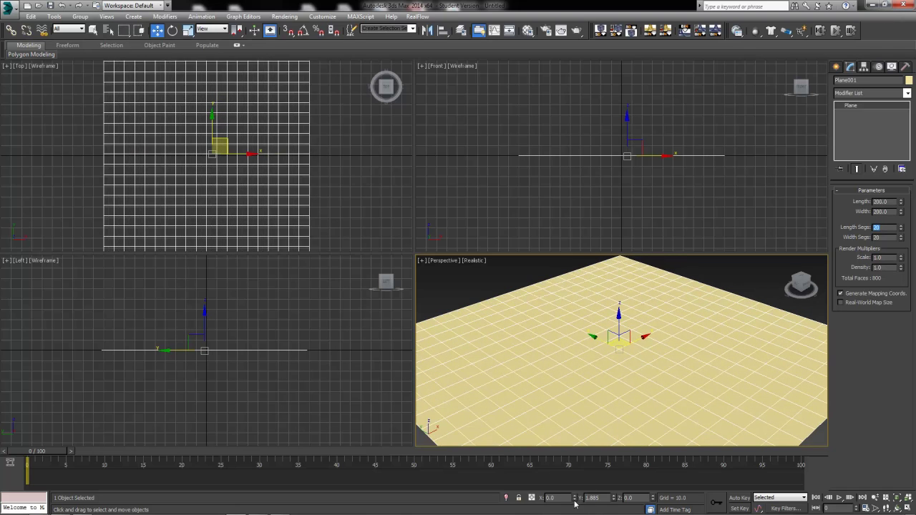
right_click(614, 498)
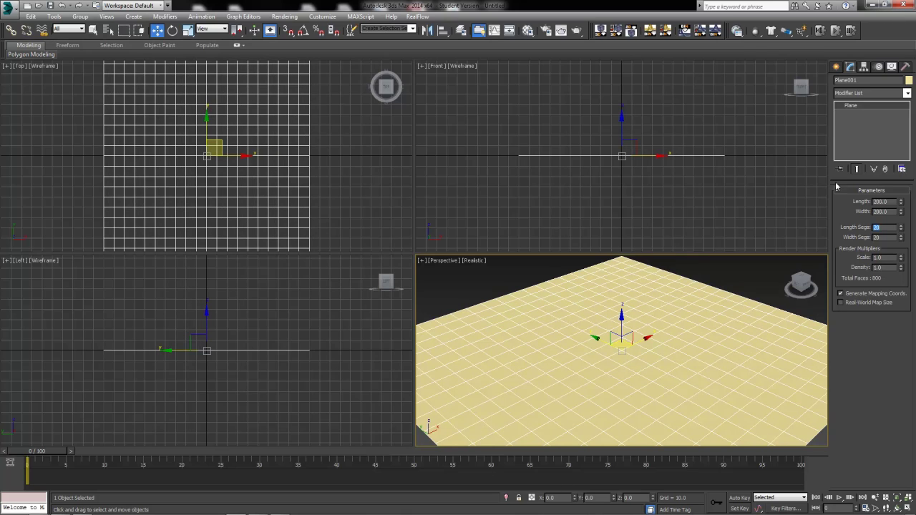
left_click(883, 201)
key("Tab")
key("Tab")
key("Tab")
Create a sphere with a radius of about 10.7 at the plane's centre in the Top view.
scroll(685, 328, "down", 3)
middle_click_drag(640, 352, 665, 357, "alt")
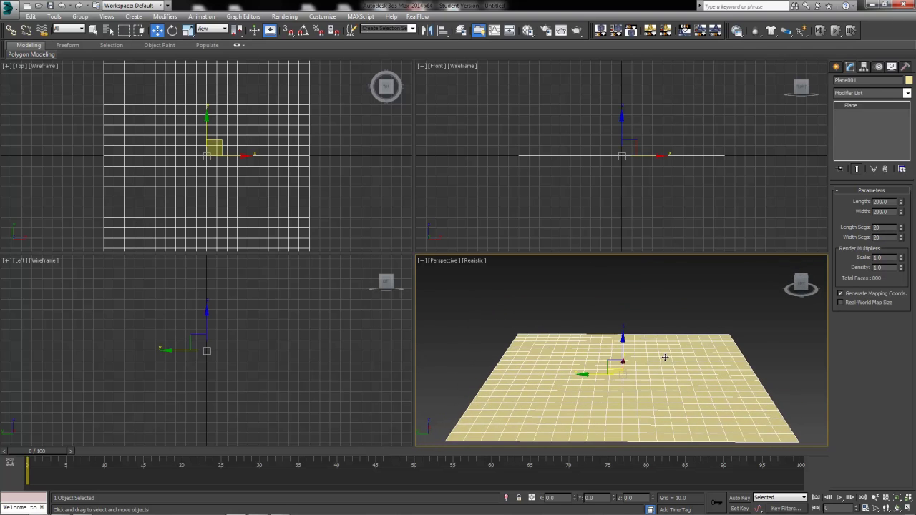
left_click(836, 66)
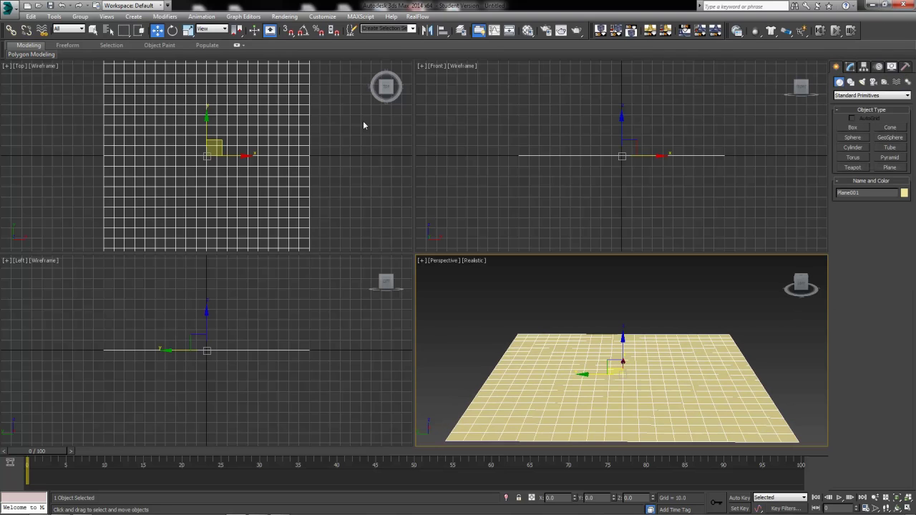
left_click(854, 137)
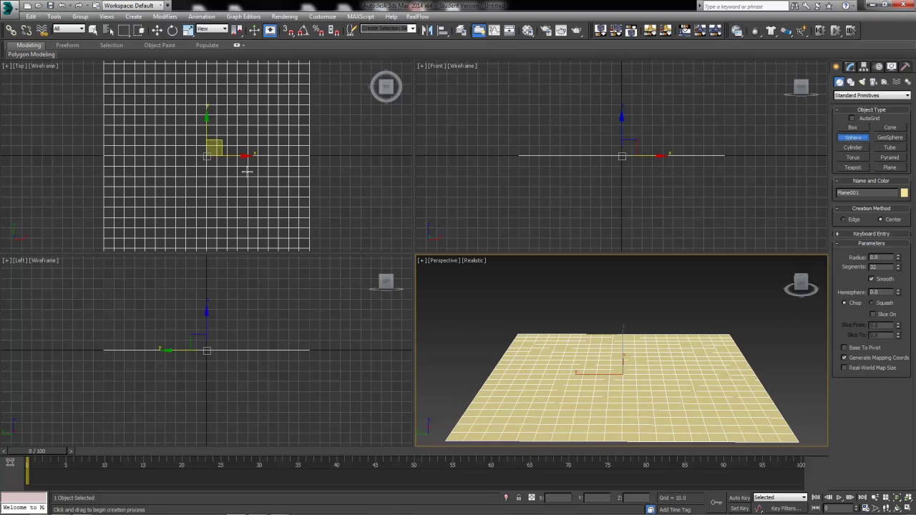
left_click_drag(207, 155, 217, 158)
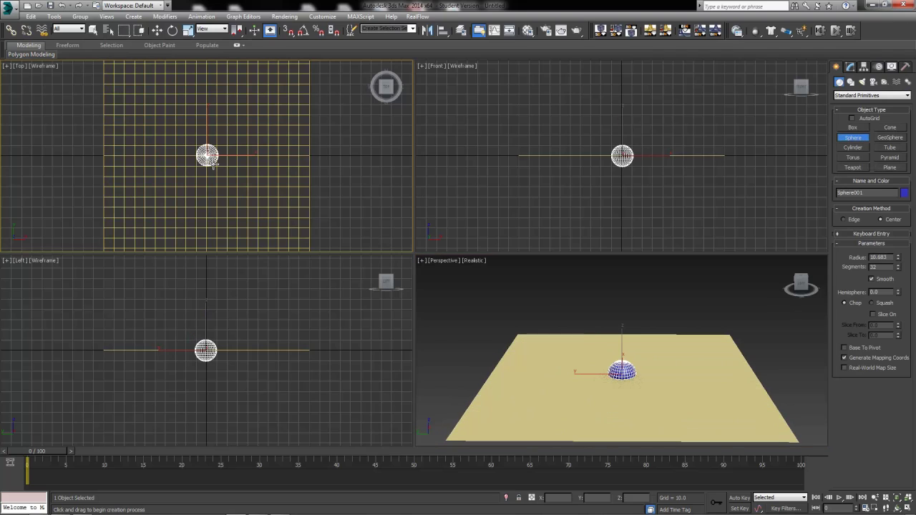
Place the sphere above the plane's centre at X 0, Y 0 and Z 80.
left_click(157, 30)
left_click(850, 66)
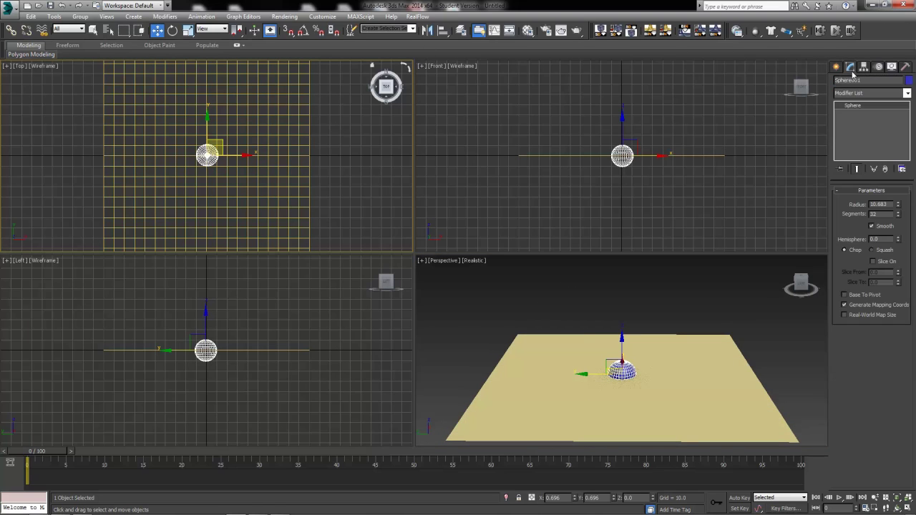
right_click(573, 497)
right_click(613, 497)
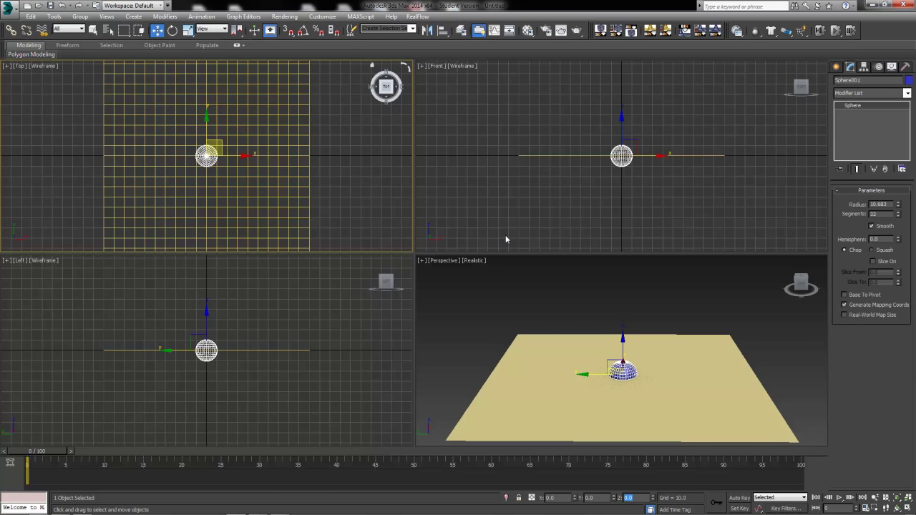
type("80")
key("Return")
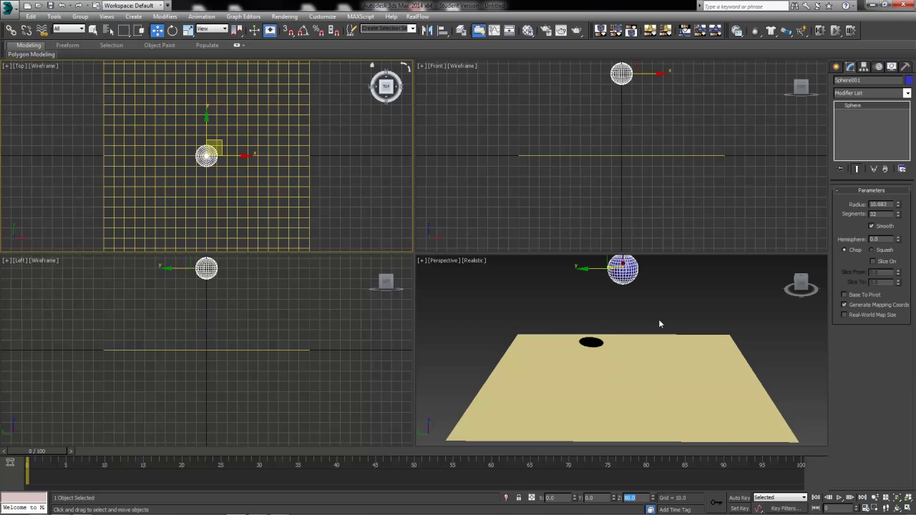
Set the sphere's radius to 10.
double_click(879, 204)
type("10")
key("Return")
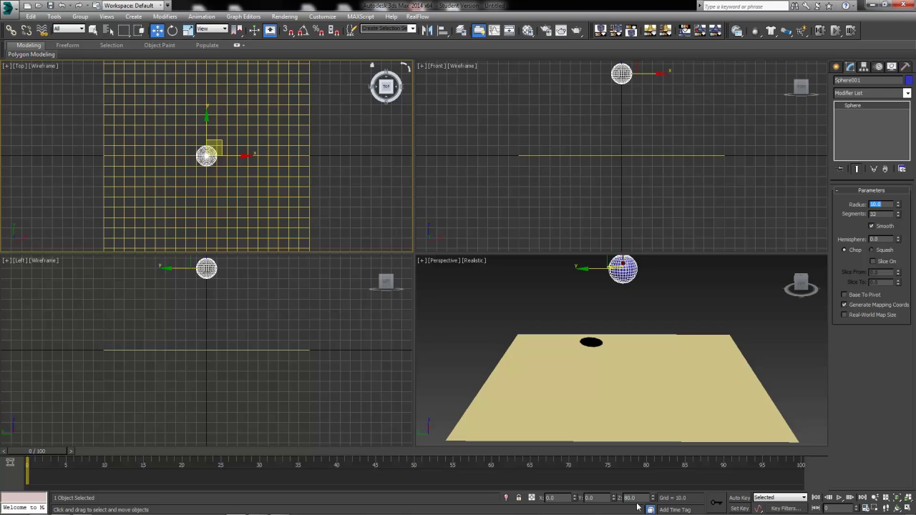
Use Auto Key to animate the sphere down through the plane to Z -40 at frame 20.
left_click(744, 497)
left_click_drag(33, 452, 182, 465)
key("w")
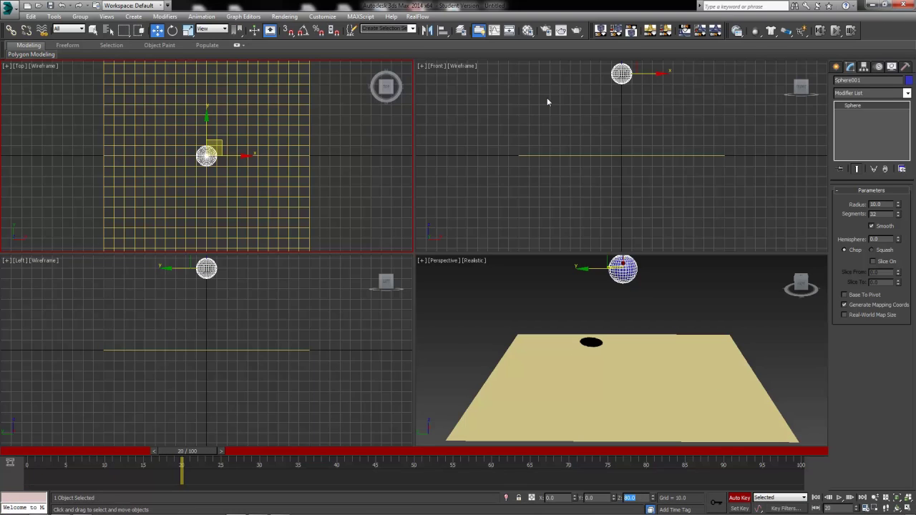
type("40")
key("Return")
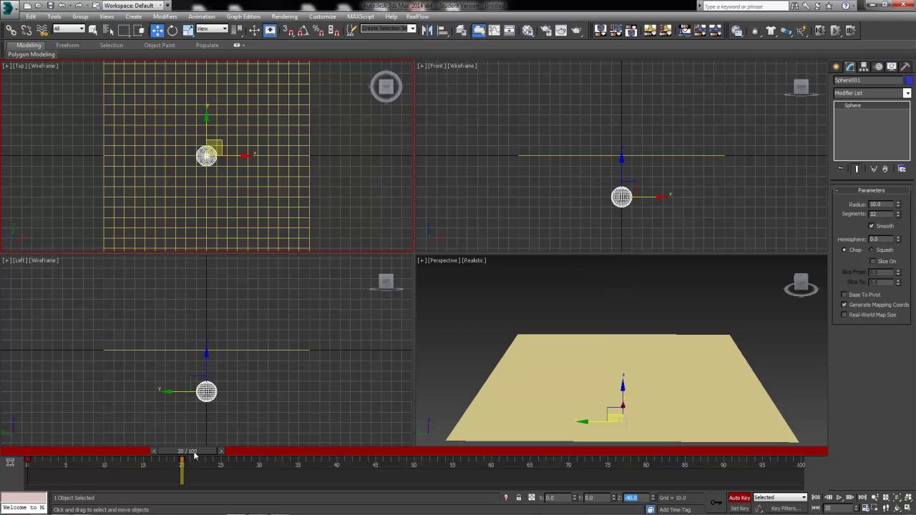
Return the timeline to frame 0 and turn off Auto Key.
left_click_drag(188, 452, 1, 410)
key("w")
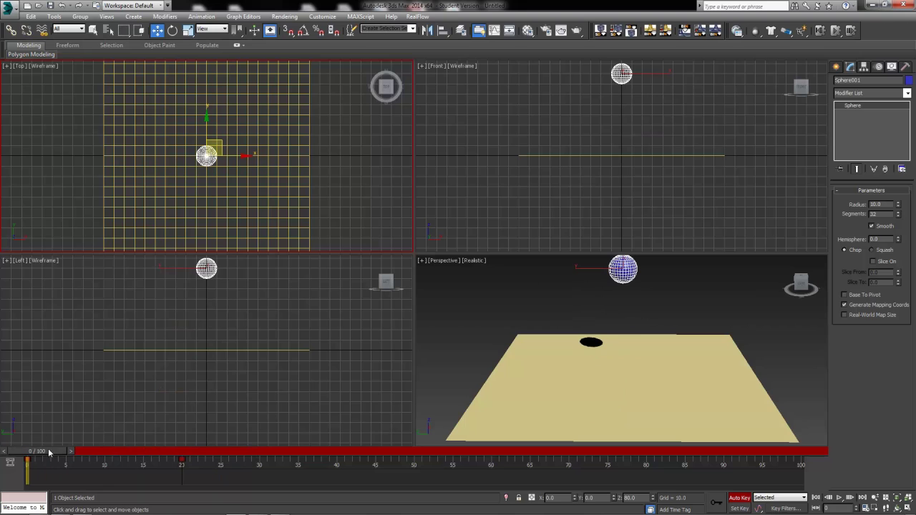
left_click(739, 497)
mouse_move(27, 451)
left_mouse_down()
mouse_move(181, 450)
mouse_move(28, 451)
left_mouse_up()
key("w")
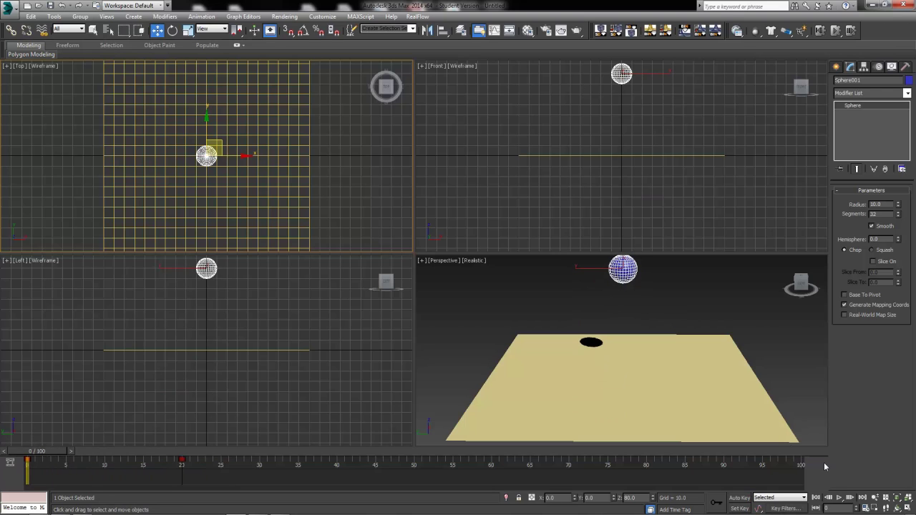
Play the sphere's fall in the Perspective view, then go back to frame 0.
left_click(839, 497)
right_click(736, 303)
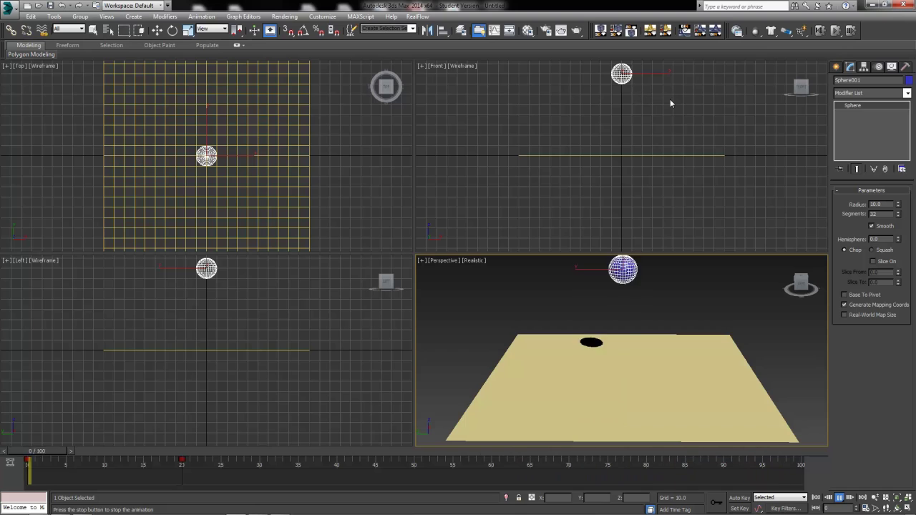
mouse_move(26, 460)
left_mouse_down()
mouse_move(79, 460)
mouse_move(26, 460)
left_mouse_up()
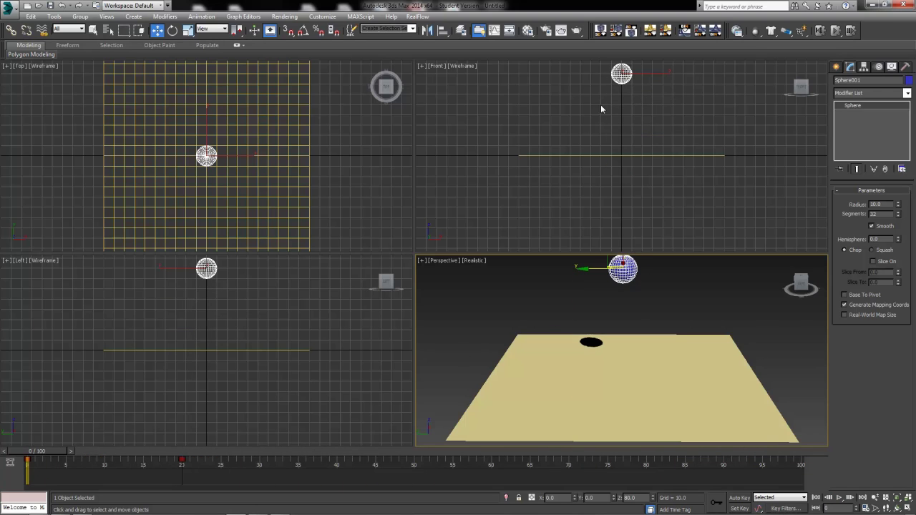
Open the Z Position key properties for the sphere's keyframe at frame 0.
middle_click_drag(617, 122, 620, 170)
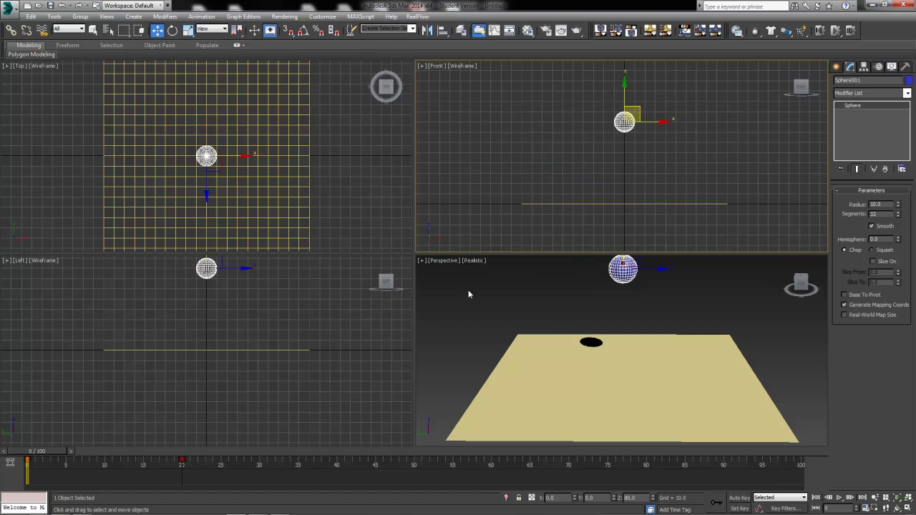
right_click(28, 463)
left_click(27, 462)
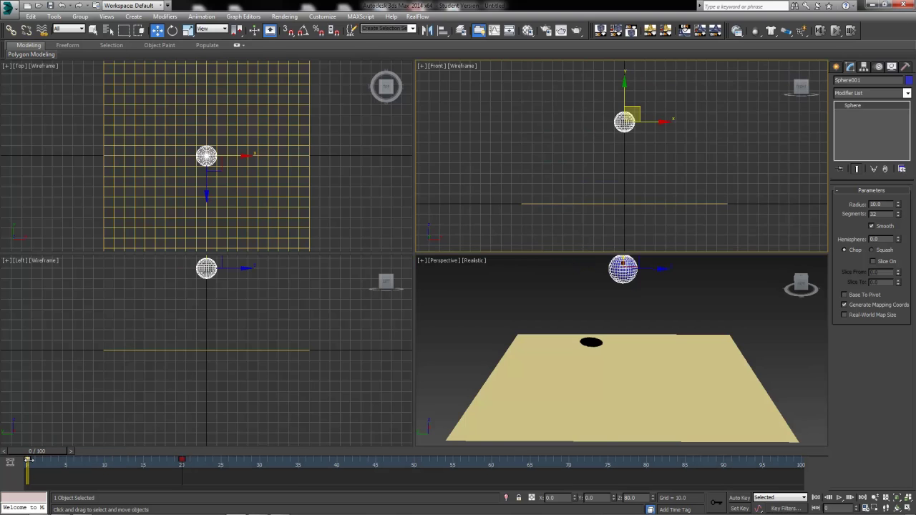
right_click(29, 463)
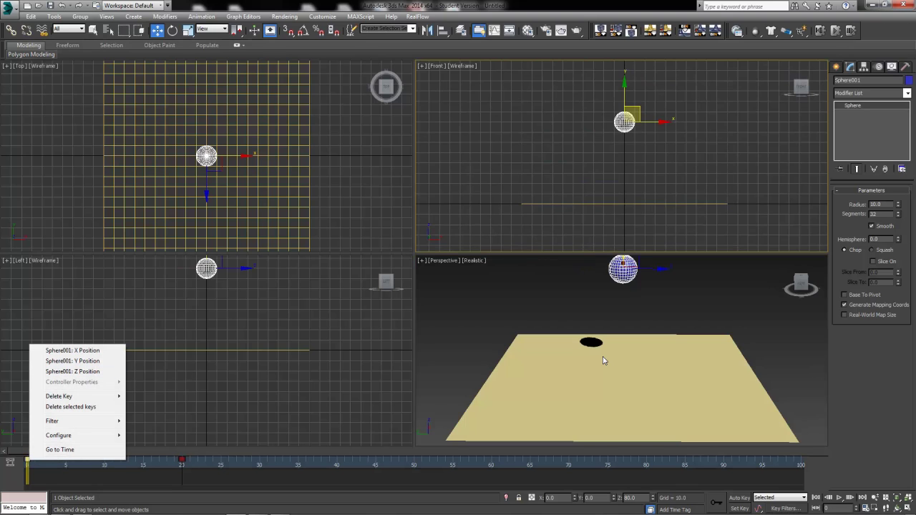
left_click(63, 372)
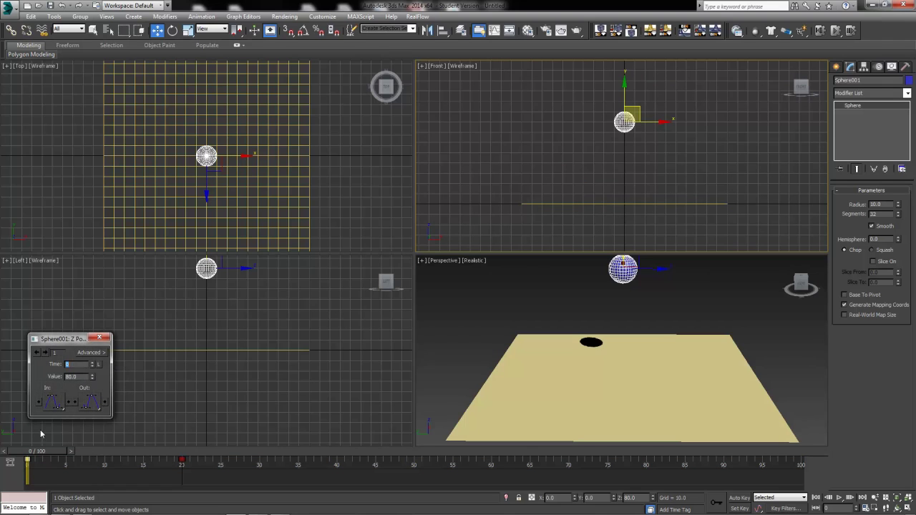
left_click_drag(63, 338, 251, 282)
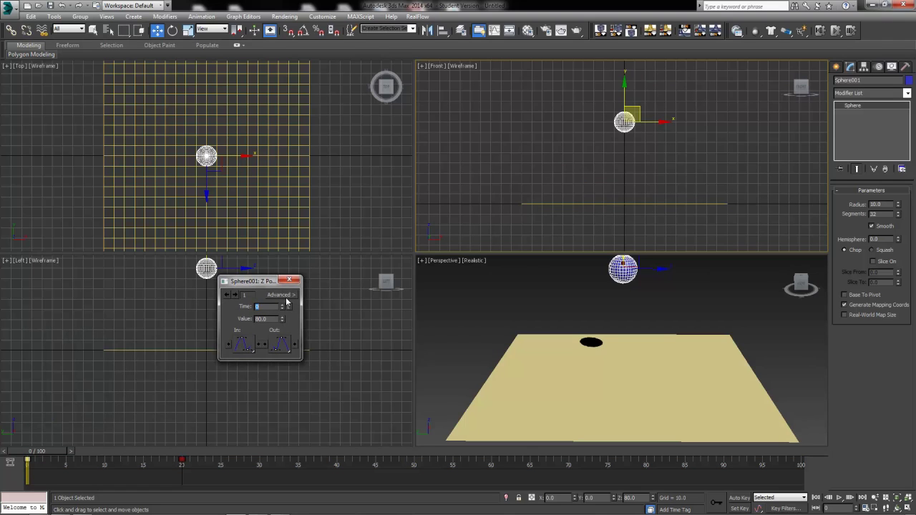
Set the Out tangent of the sphere's Z position key at frame 0 to the slow-start curve.
left_click(234, 294)
left_click(227, 294)
left_click(227, 294)
left_click(227, 294)
double_click(260, 309)
double_click(271, 319)
left_click(281, 346)
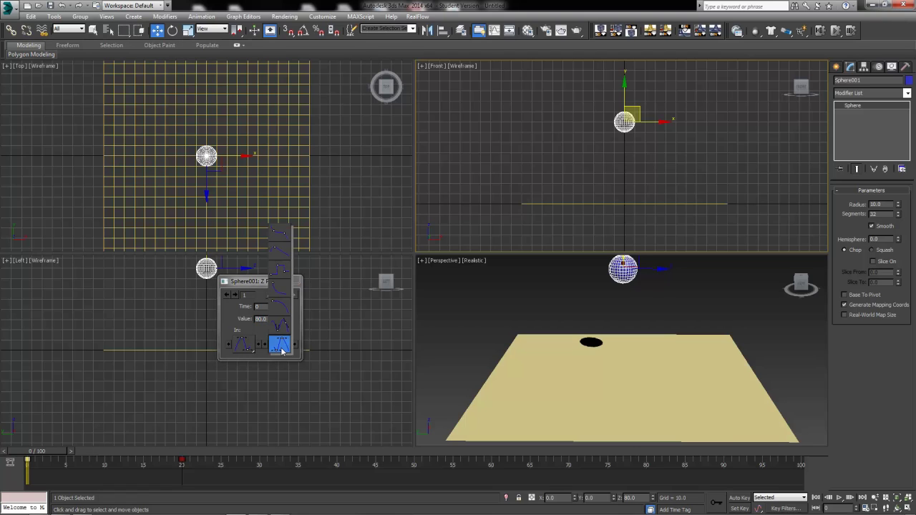
left_click_drag(281, 347, 281, 307)
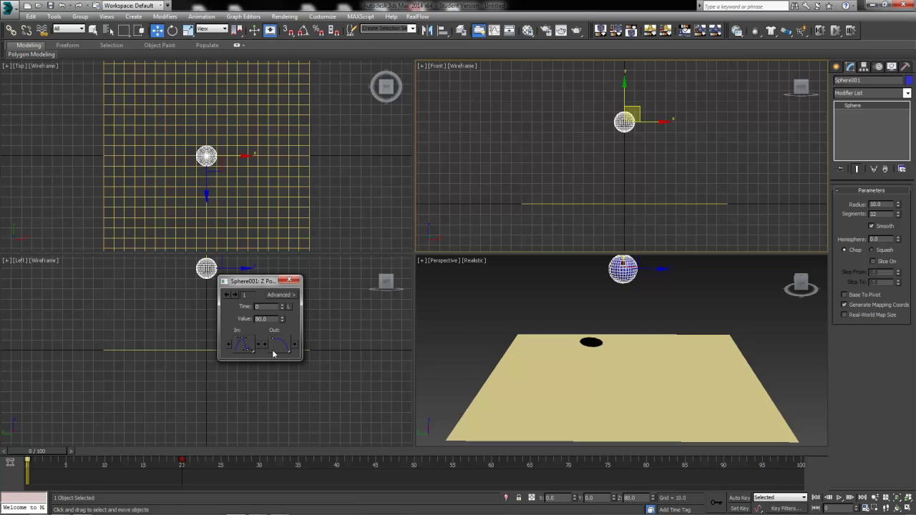
Set the In tangent of the sphere's Z position key at frame 20 to the accelerating curve and close the key properties.
left_click(235, 296)
left_click(243, 345)
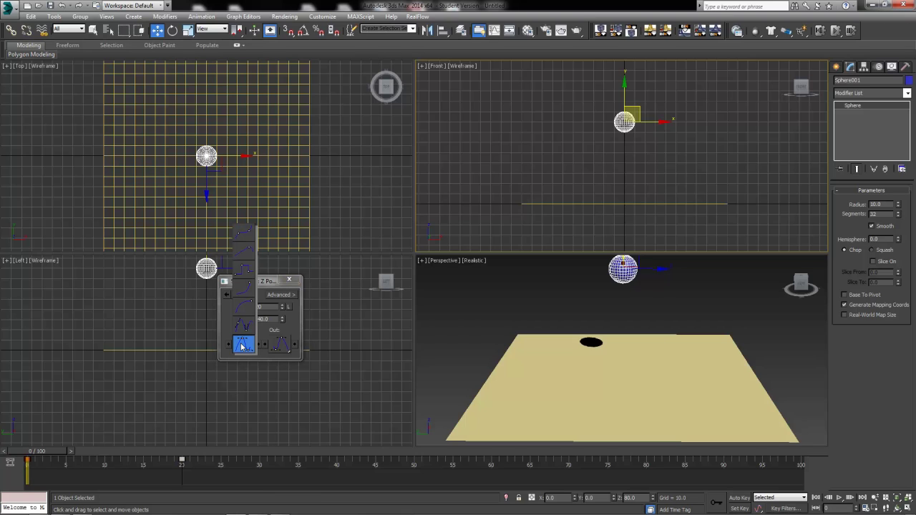
left_click_drag(244, 346, 251, 292)
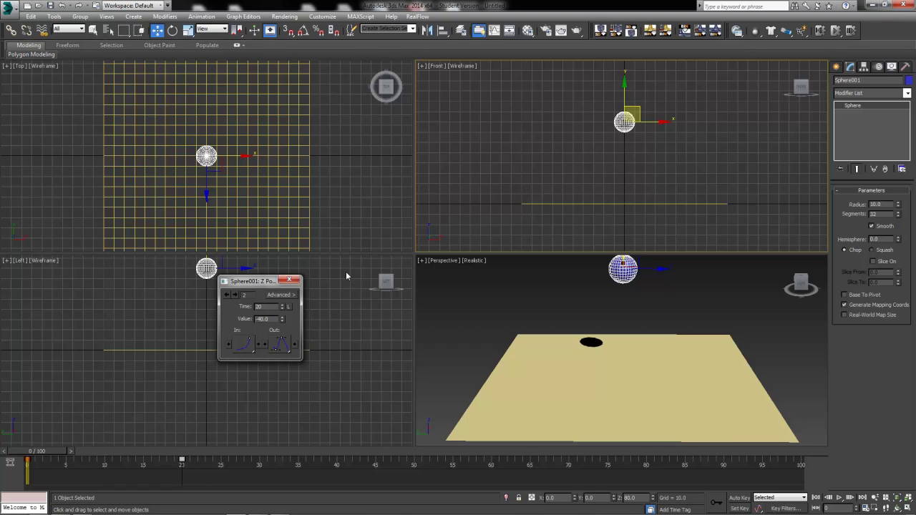
left_click(290, 280)
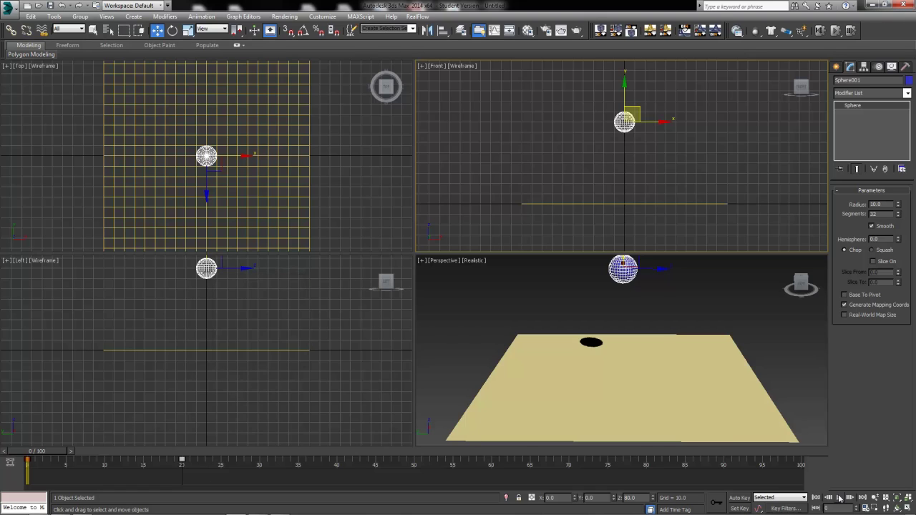
Play the sphere's accelerating fall in the Front view and scrub the timeline to check the motion.
right_click(720, 162)
left_click(731, 194)
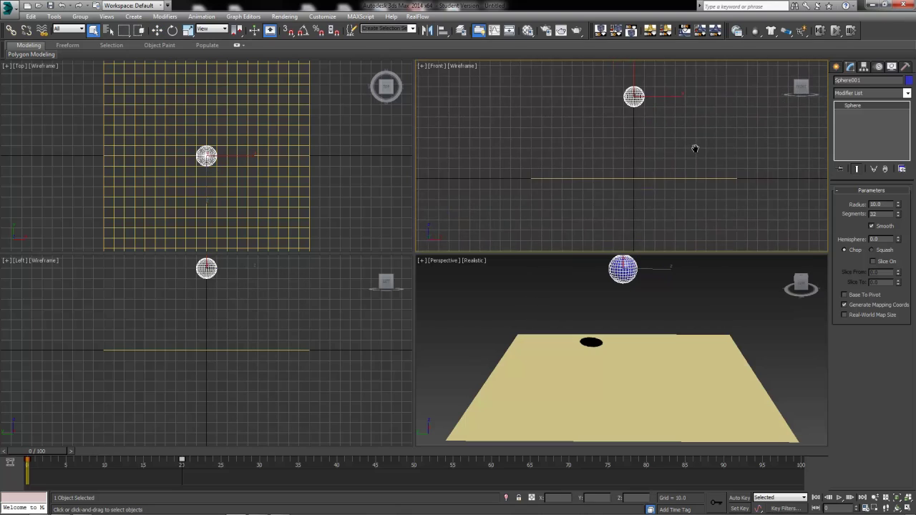
left_click(839, 498)
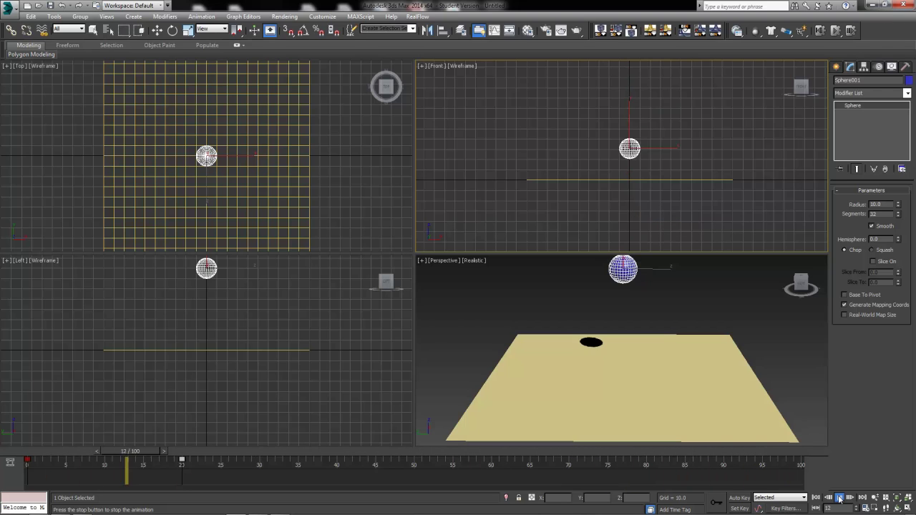
left_click(25, 454)
left_click_drag(25, 455, 0, 439)
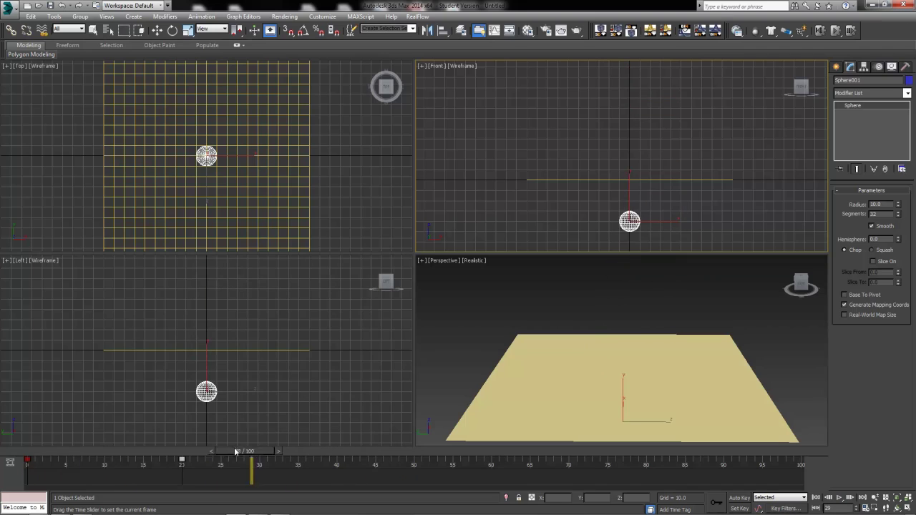
Create a UDeflector space warp with an icon size of about 30.6 beside the plane in the Top view.
key("q")
left_click(836, 66)
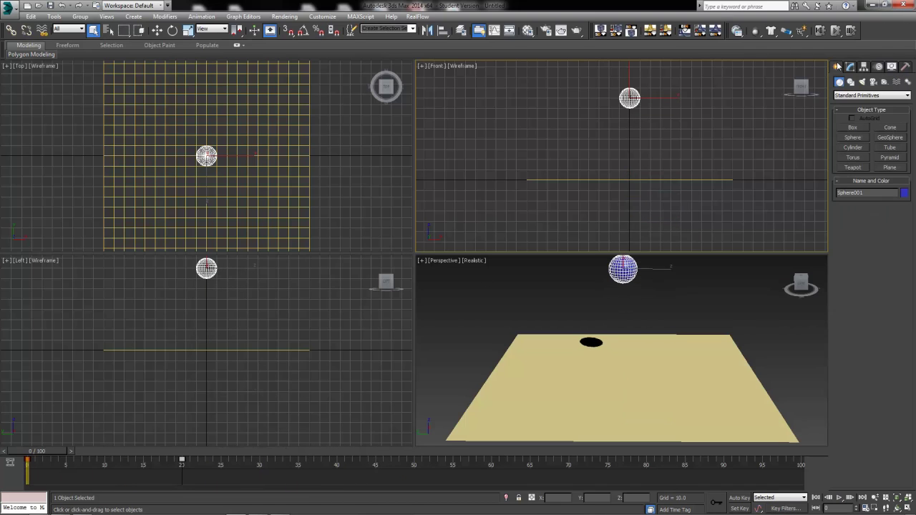
middle_click(651, 359)
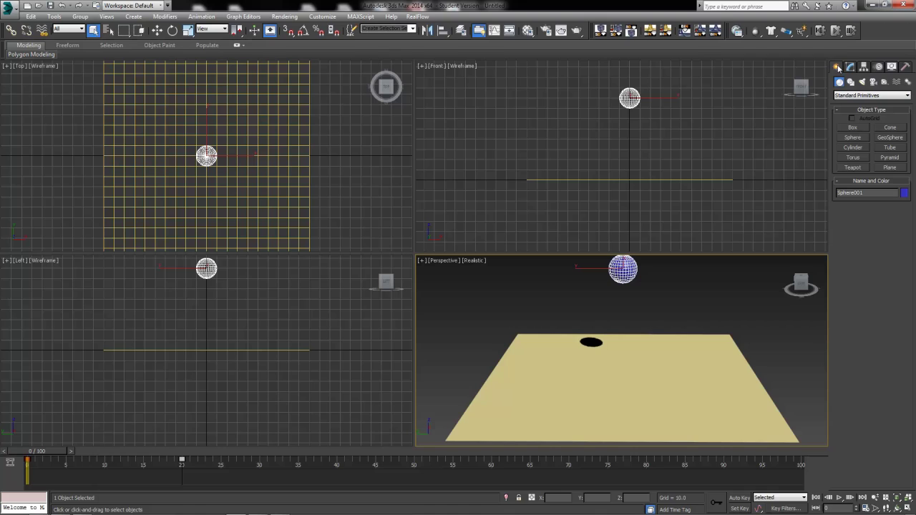
left_click(896, 83)
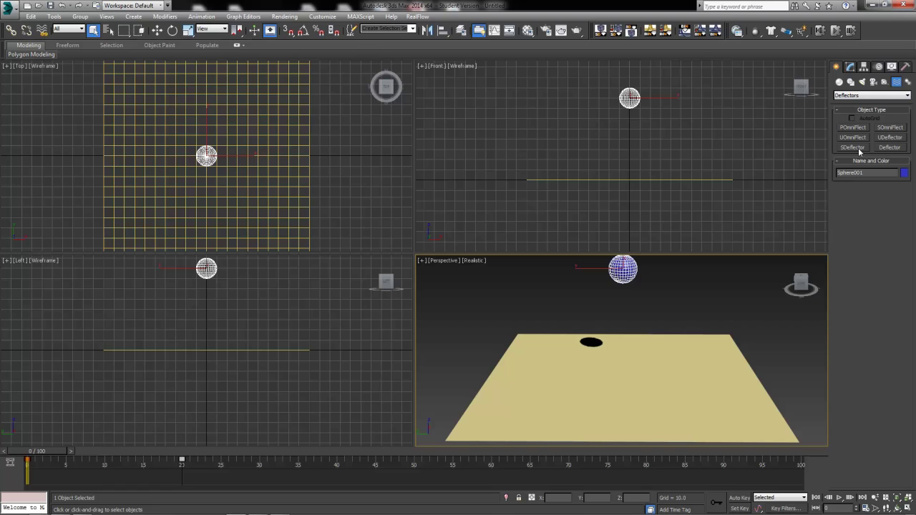
left_click(884, 139)
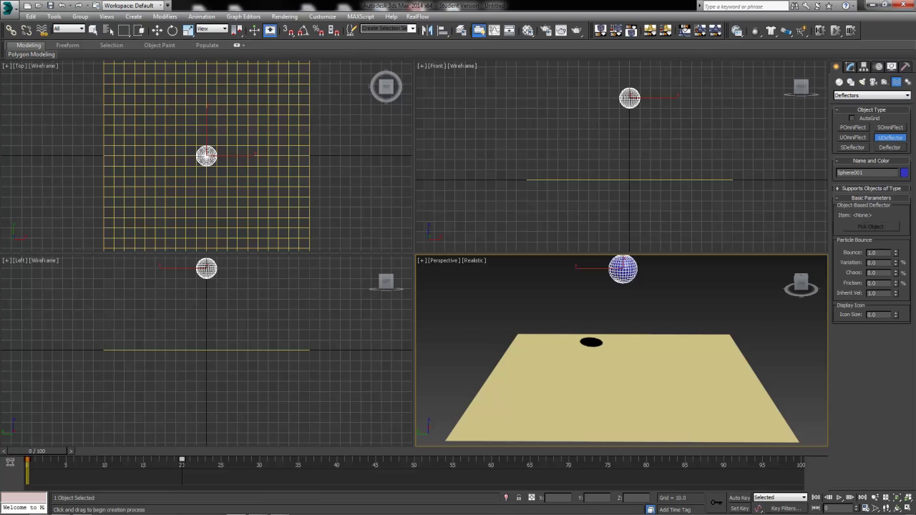
left_click_drag(326, 152, 342, 168)
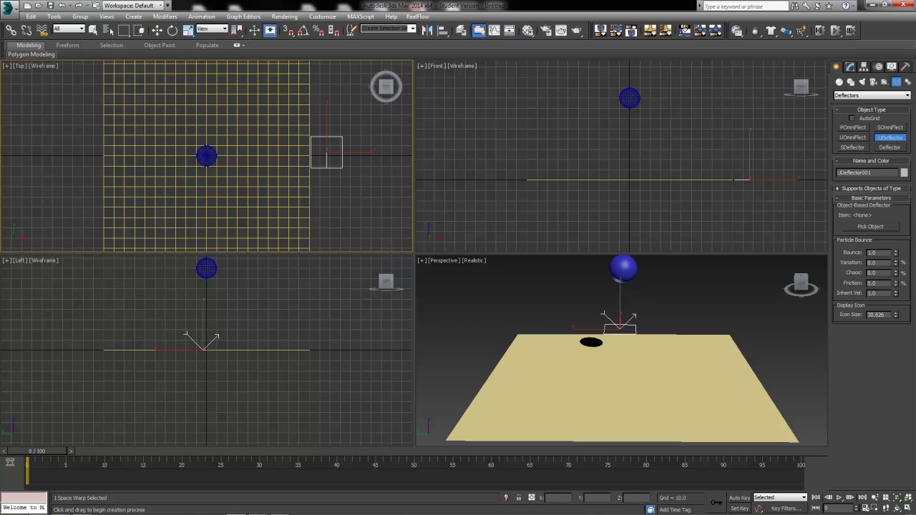
Set the UDeflector's Bounce to 0.0 and pick the sphere as its deflector object.
left_click(157, 30)
left_click(852, 67)
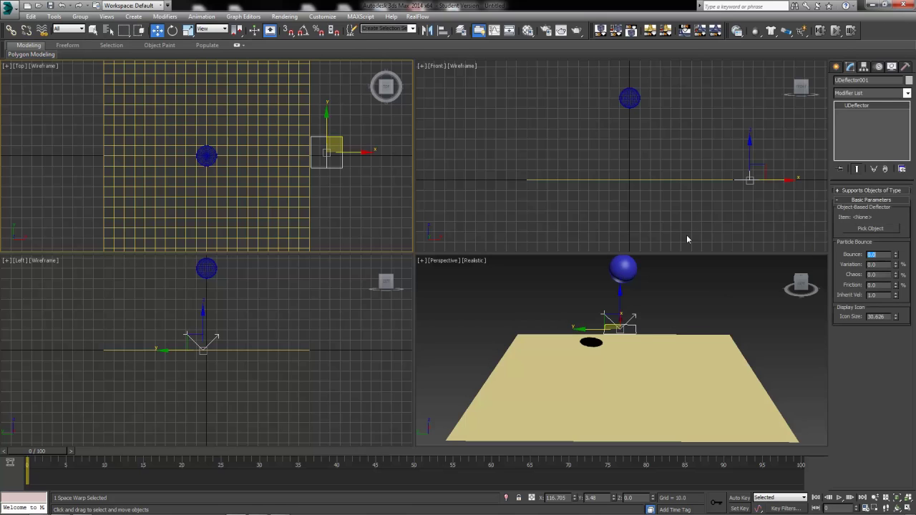
left_click(883, 229)
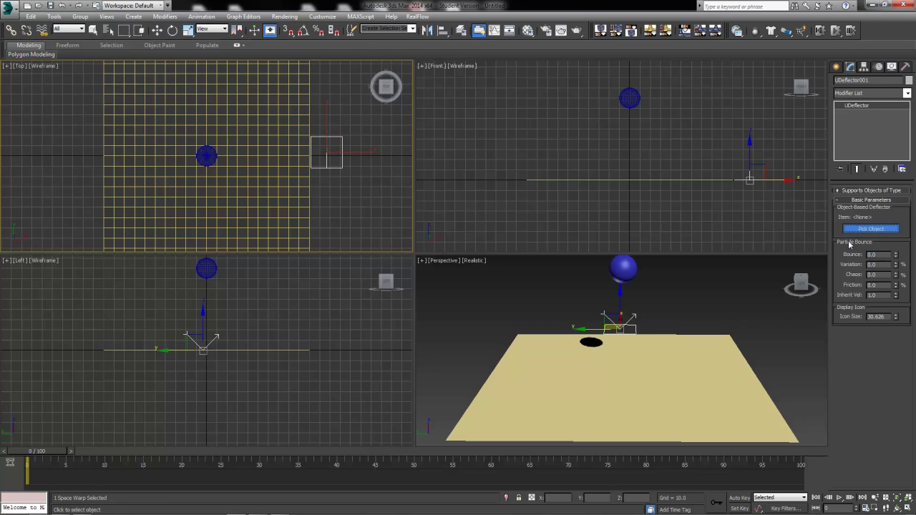
left_click(620, 267)
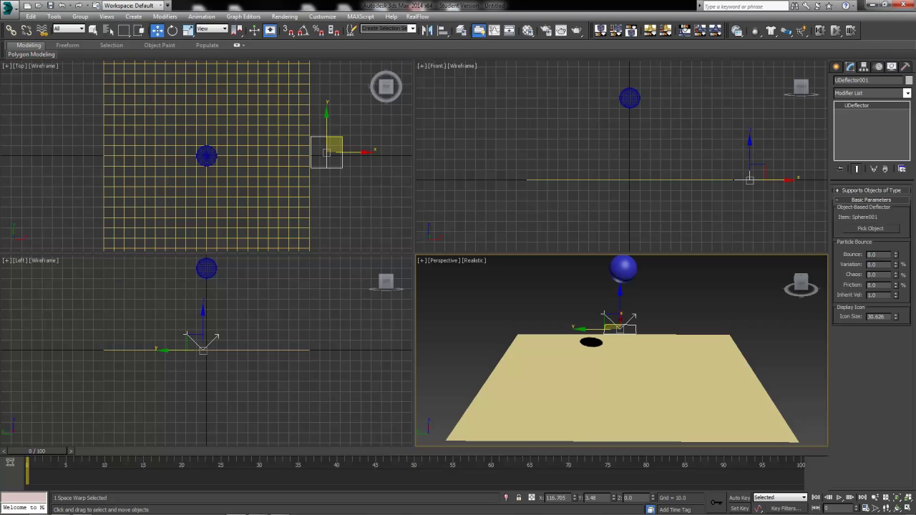
left_click(699, 304)
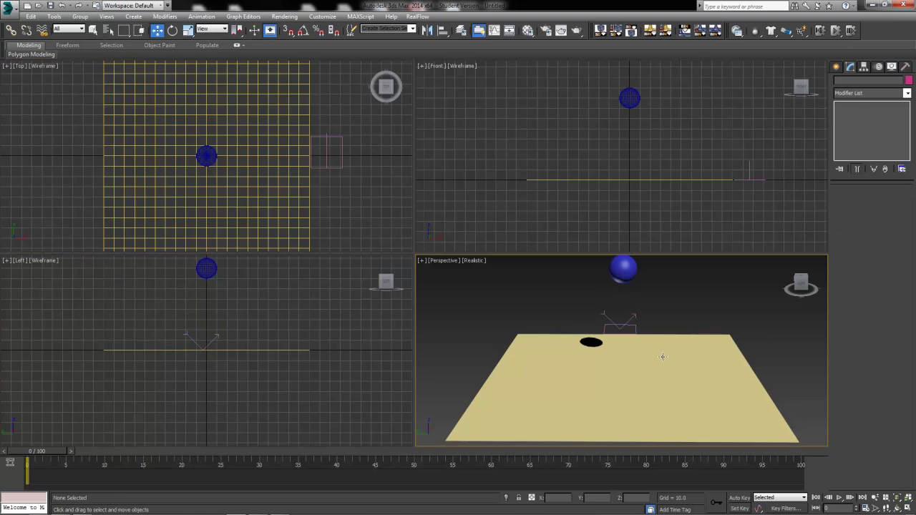
Apply a Flex modifier to the plane.
left_click(550, 370)
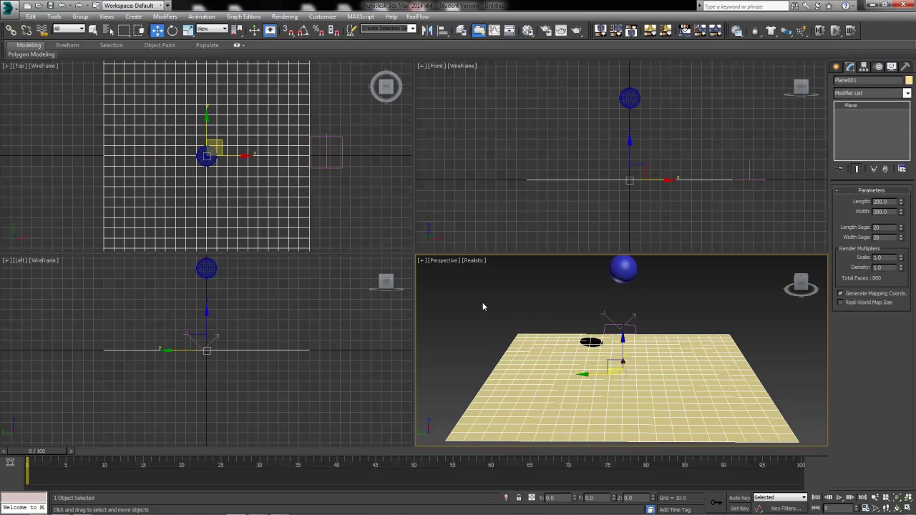
left_click_drag(57, 459, 27, 476)
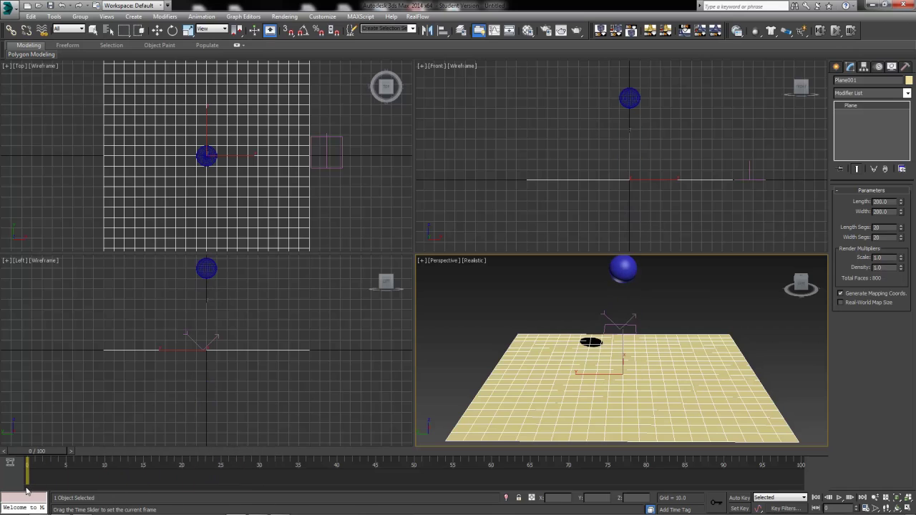
key("w")
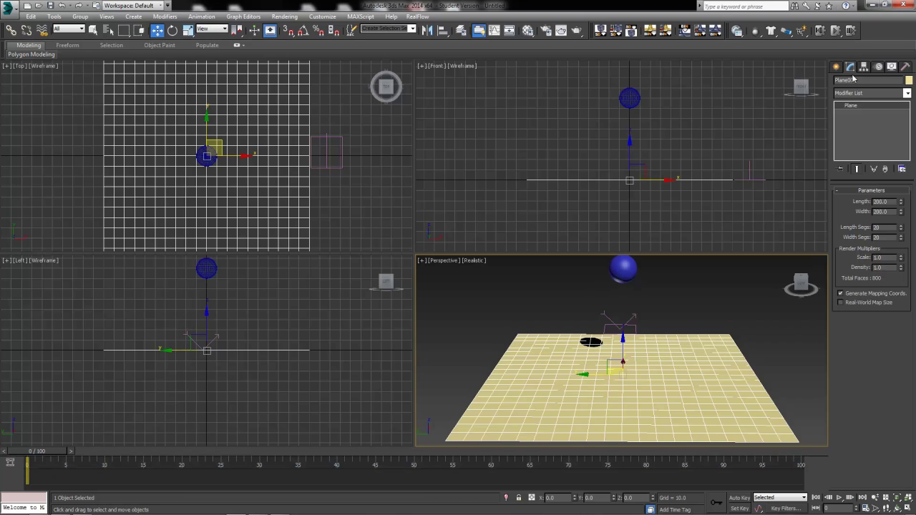
left_click(906, 93)
left_click_drag(907, 123, 911, 145)
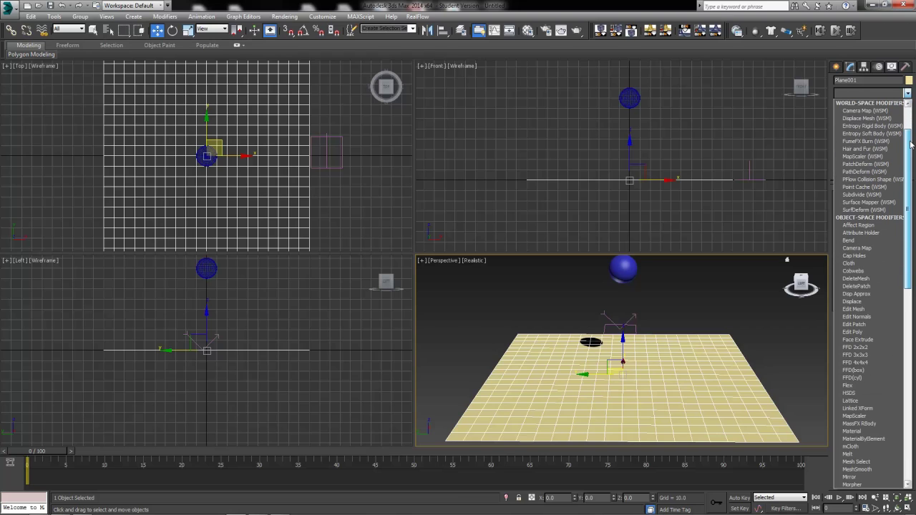
left_click(847, 386)
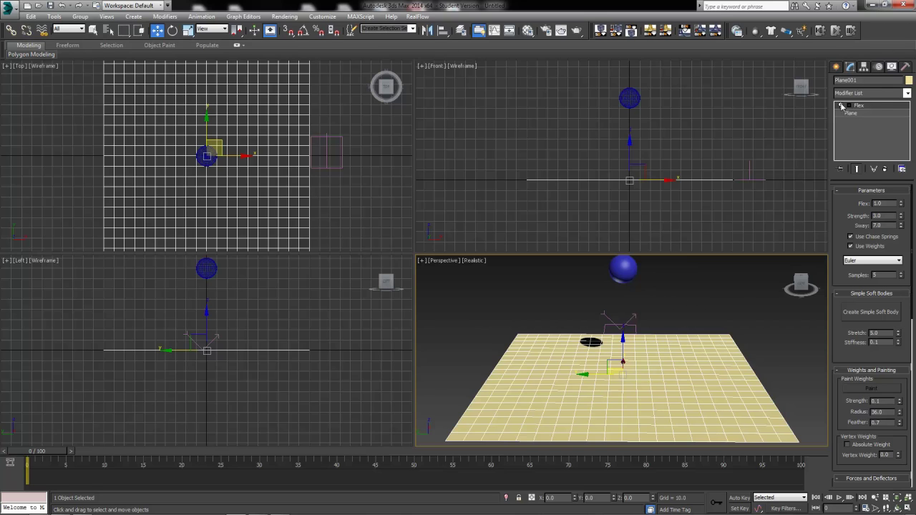
Set the Flex modifier's Strength to 0.1 and Sway to 0.1.
left_click(877, 204)
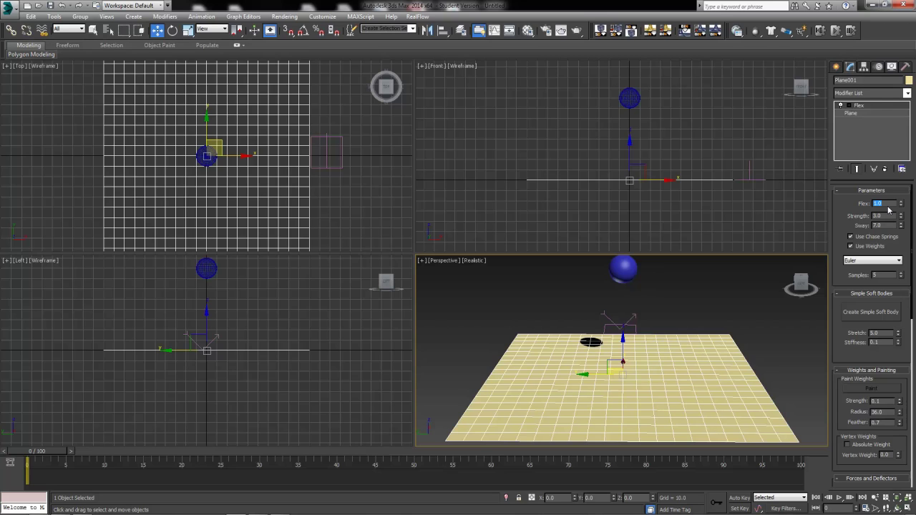
key("Tab")
key("Tab")
key("shift+Tab")
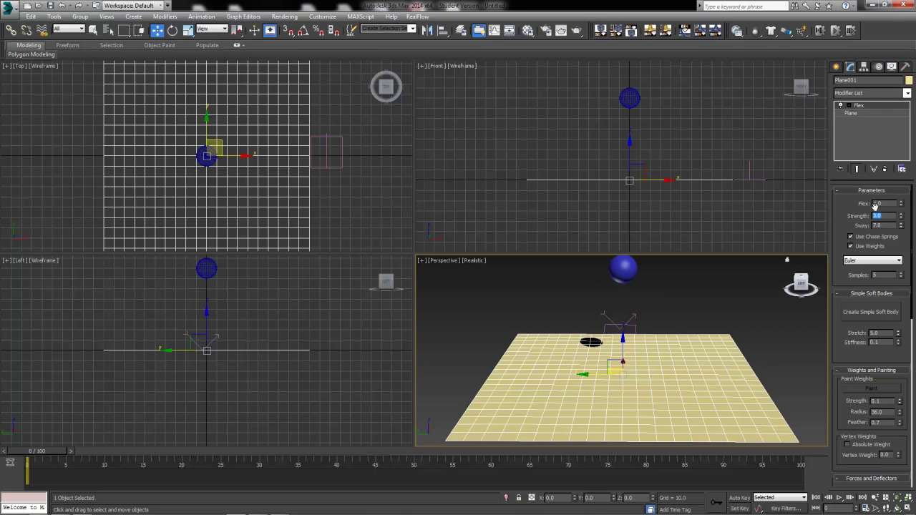
type(".1")
key("Tab")
type("1")
Set the Flex modifier's solver to Runge-Kutta4.
left_click(857, 263)
left_click(868, 263)
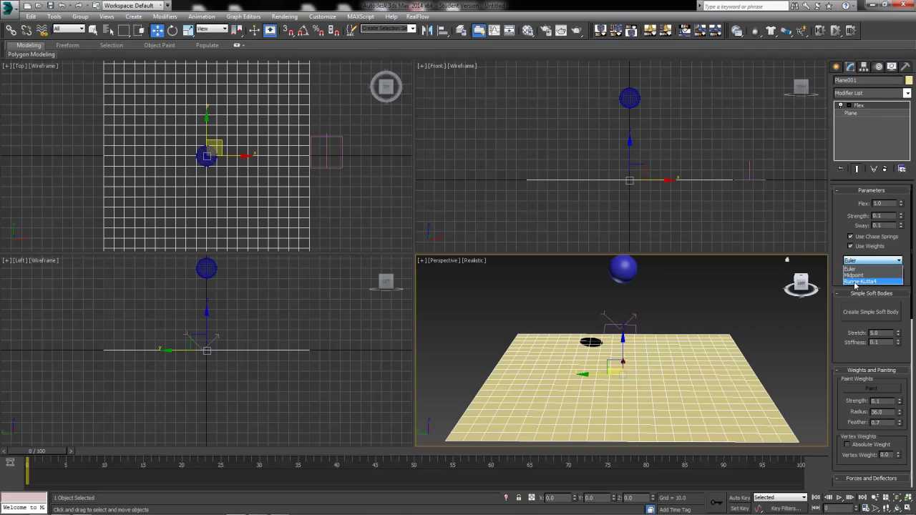
left_click(859, 281)
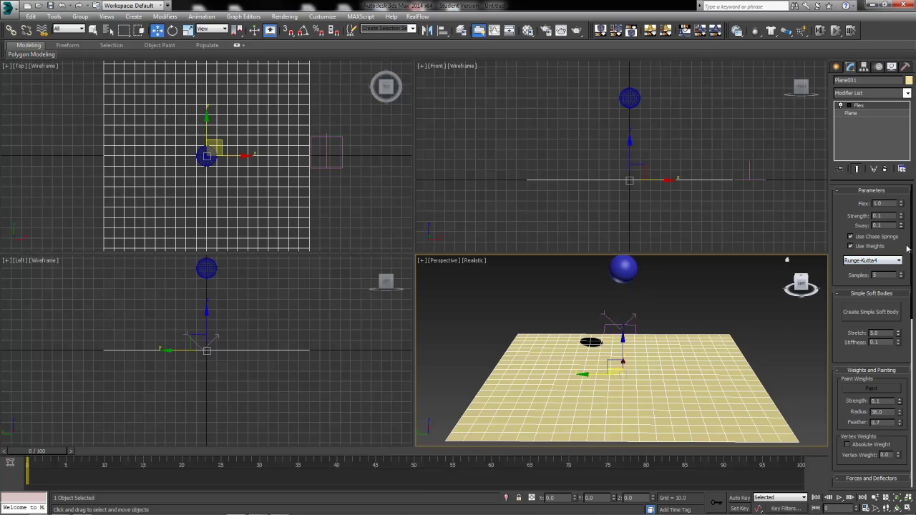
left_click(868, 262)
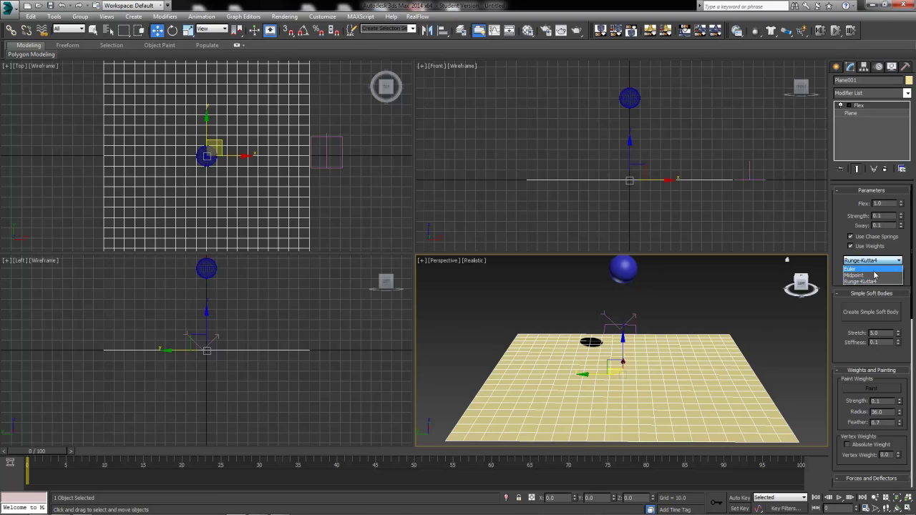
left_click(858, 281)
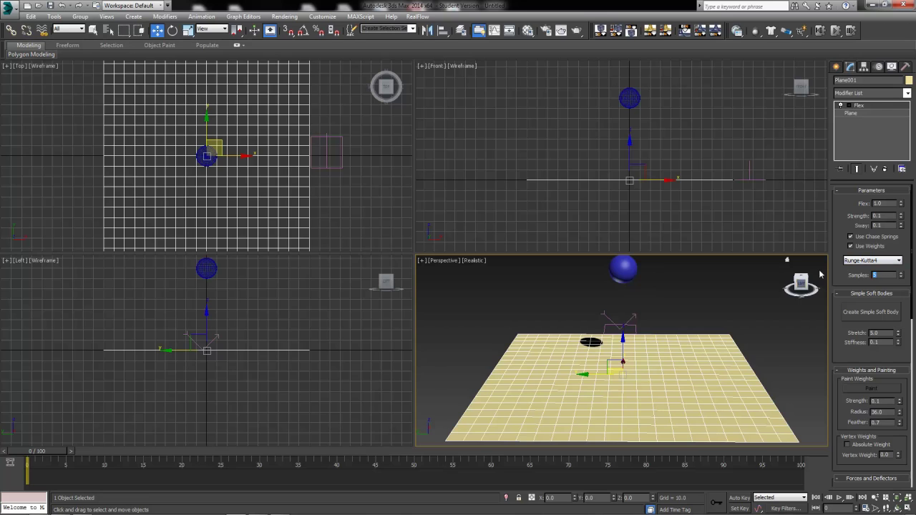
Set the Stiffness of the plane's Flex simple soft body settings to 7.0.
left_click_drag(843, 276, 854, 224)
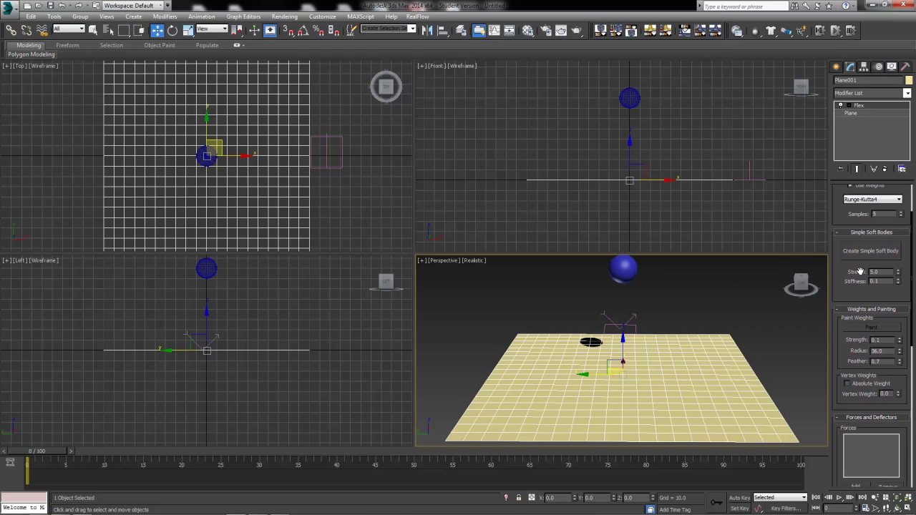
double_click(893, 272)
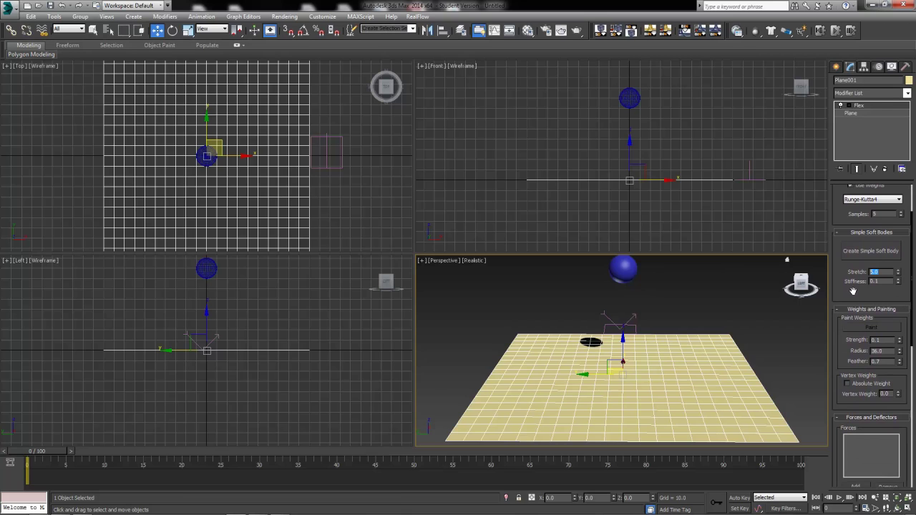
key("Tab")
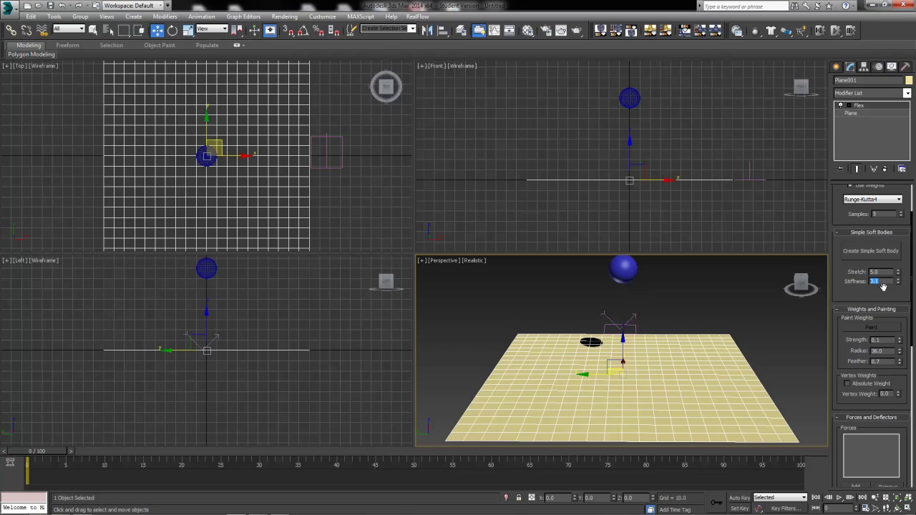
type("7")
key("Return")
left_click(852, 298)
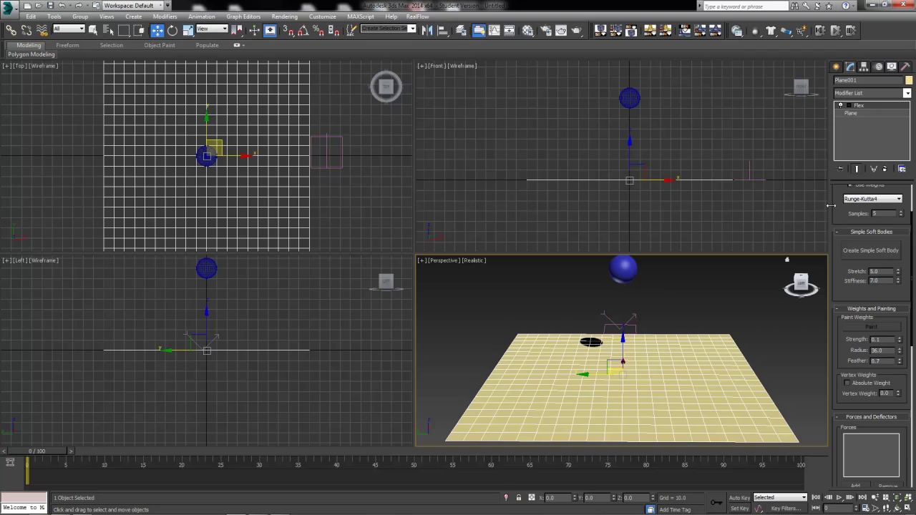
Add the UDeflector beside the plane to the Flex modifier's deflectors.
left_click_drag(836, 219, 838, 287)
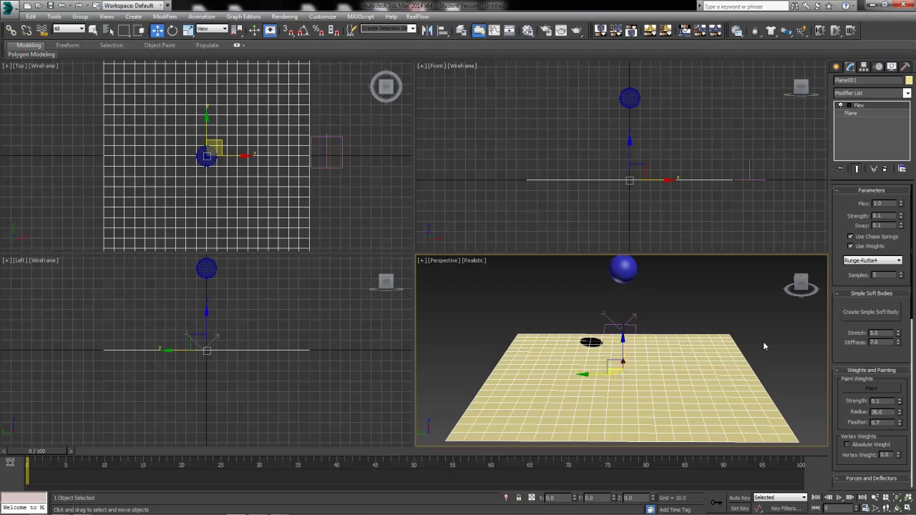
left_click_drag(839, 280, 845, 234)
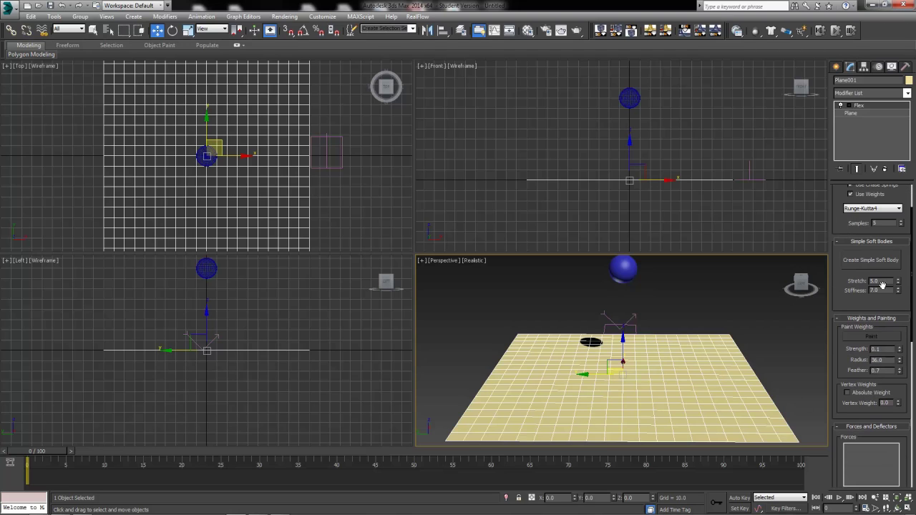
left_click_drag(846, 308, 847, 268)
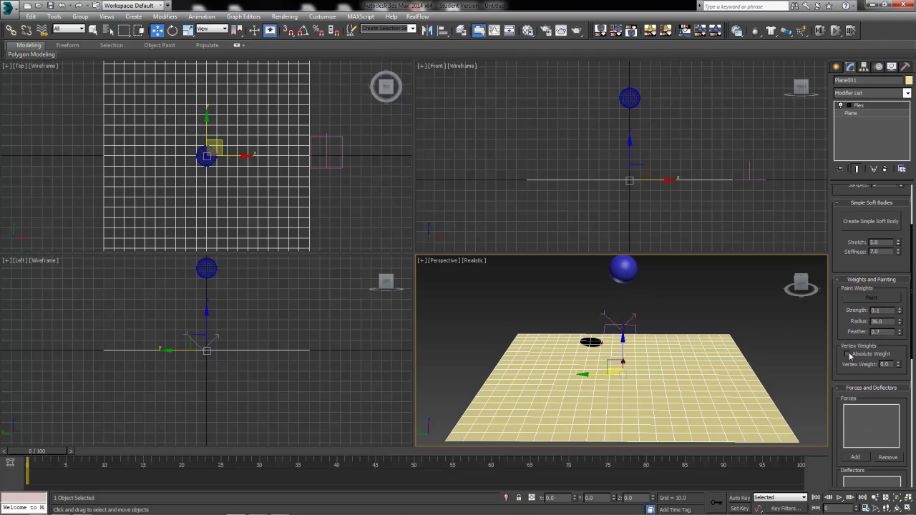
left_click_drag(845, 331, 844, 300)
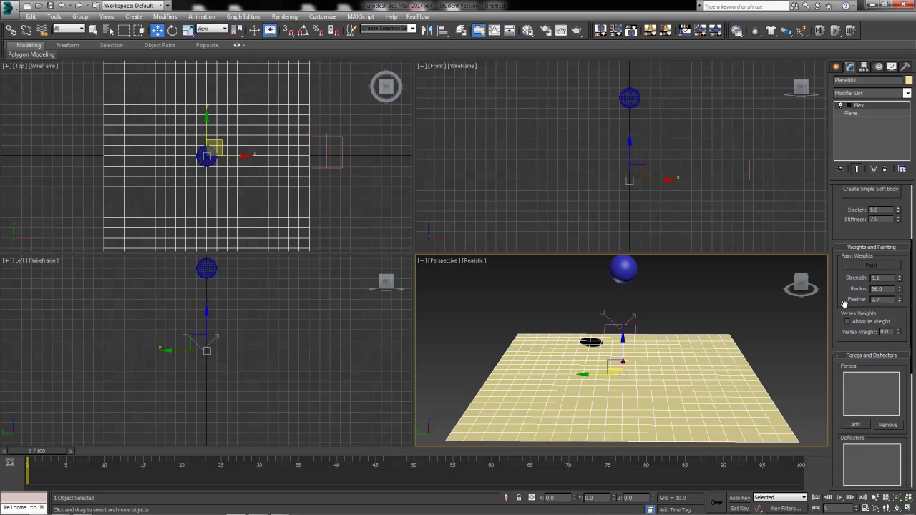
mouse_move(848, 229)
left_mouse_down()
mouse_move(835, 289)
mouse_move(851, 127)
left_mouse_up()
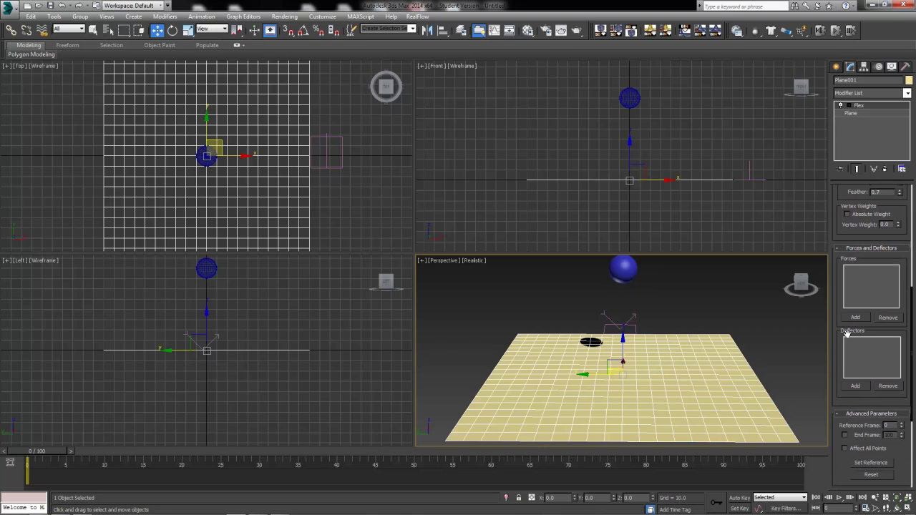
left_click(855, 386)
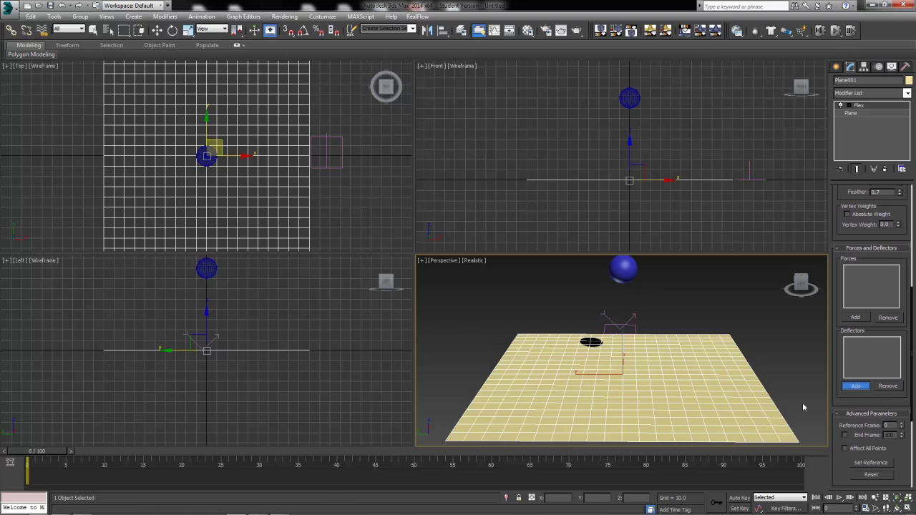
left_click(623, 326)
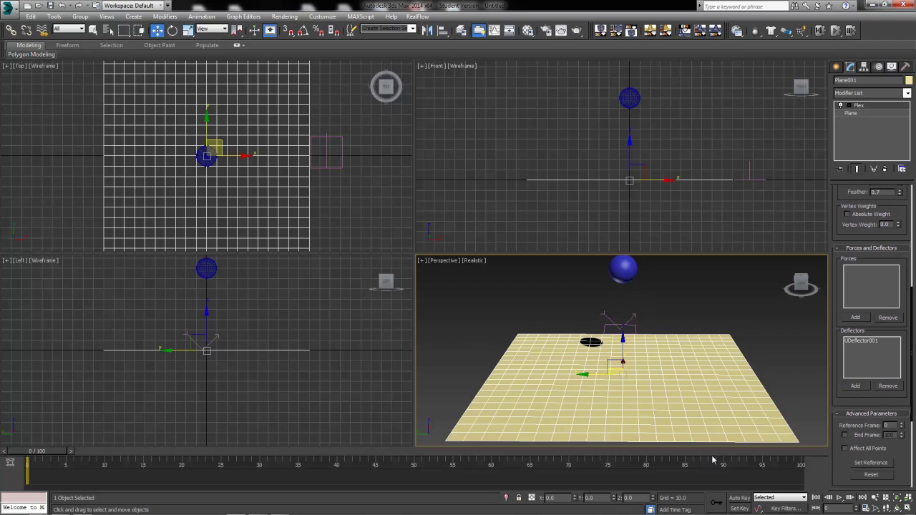
Enter the Weights & Springs sub-object level of the plane's Flex modifier.
left_click_drag(836, 232, 835, 348)
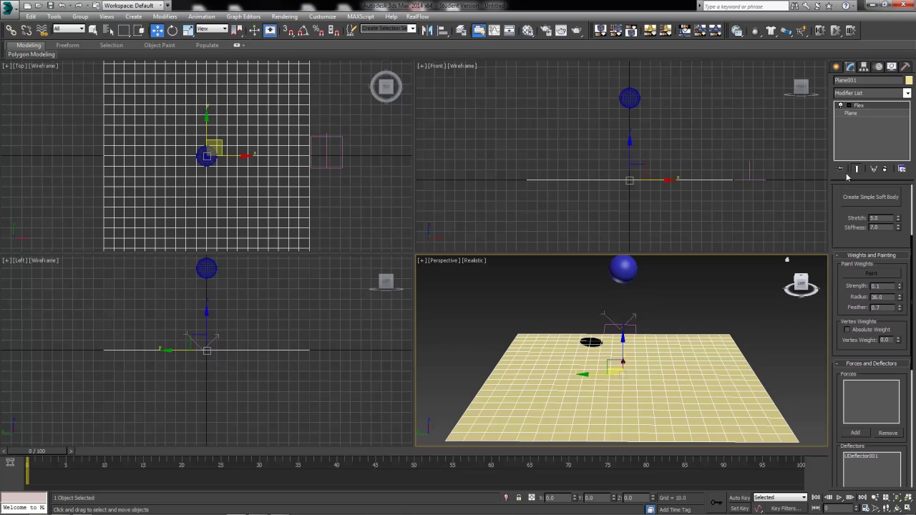
left_click(840, 105)
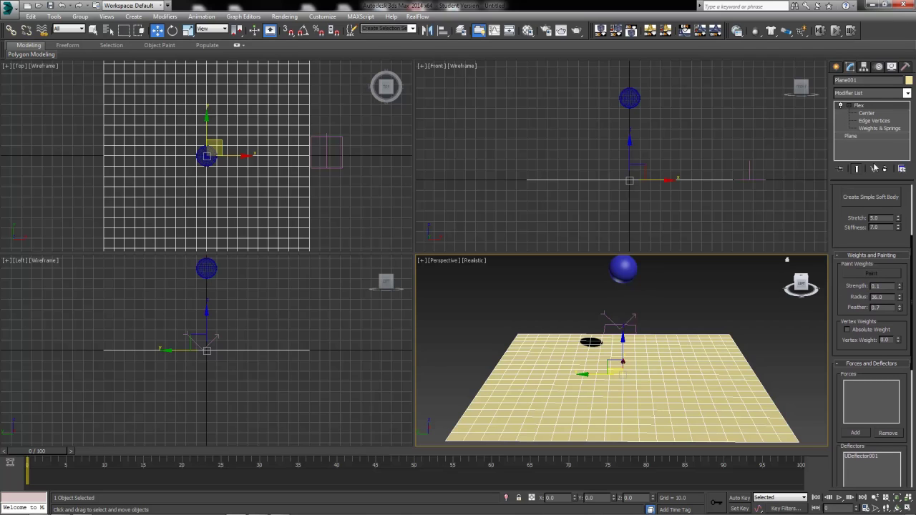
left_click(877, 129)
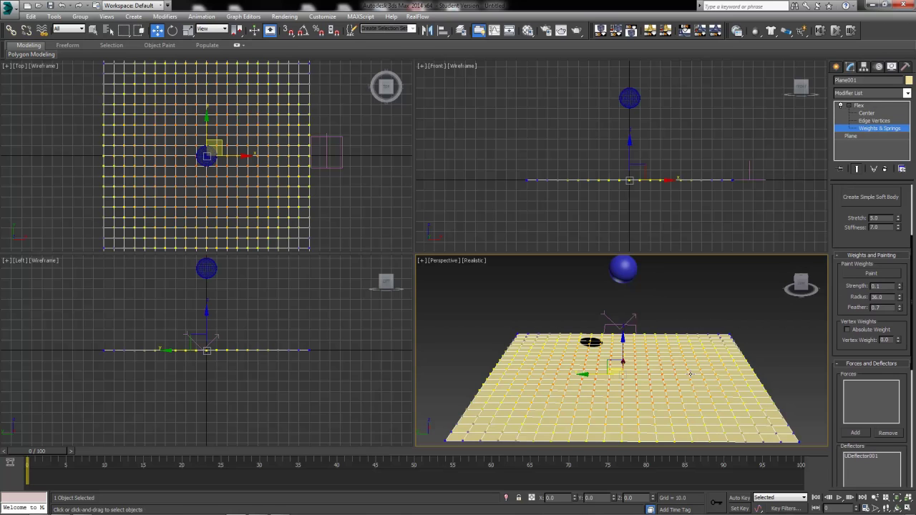
middle_click_drag(620, 347, 650, 337, "alt")
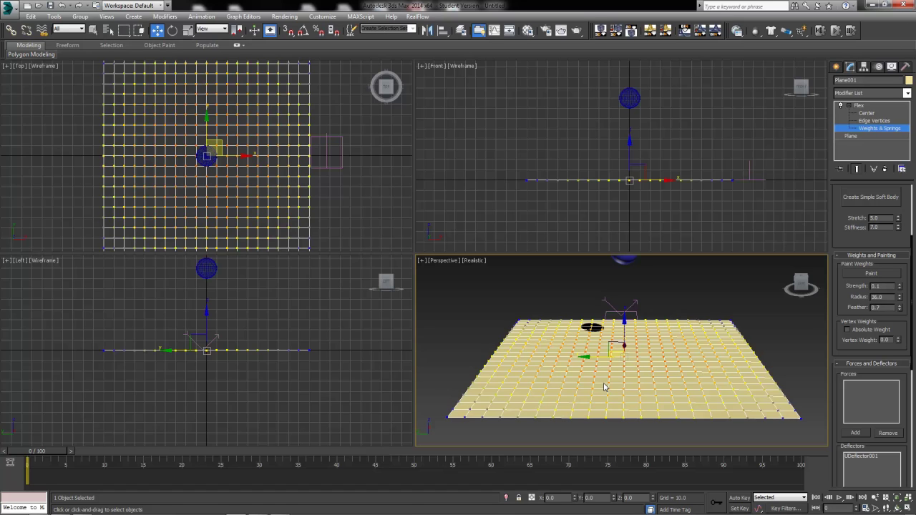
Select all of the plane's Flex vertices, give them an absolute vertex weight of 0.1, and leave the sub-object level.
left_click_drag(446, 307, 845, 470)
scroll(834, 302, "down", 1)
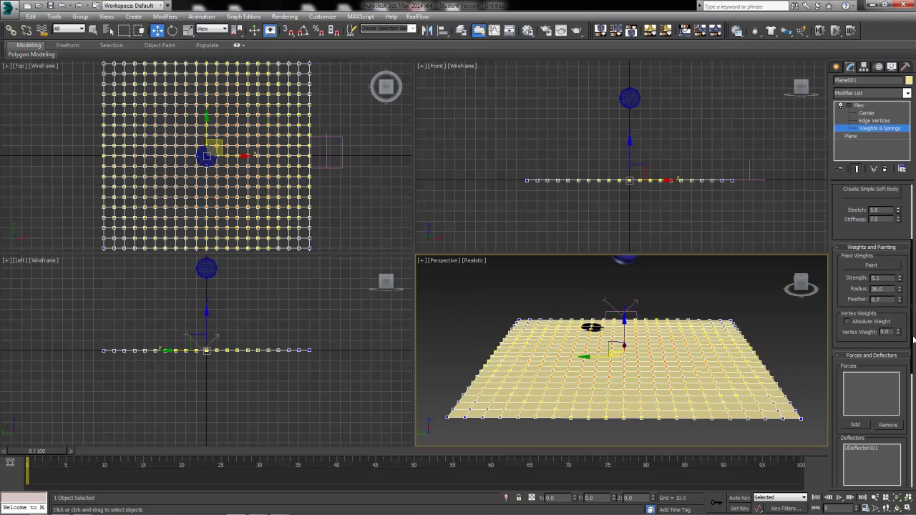
left_click(847, 322)
type("0")
key("Return")
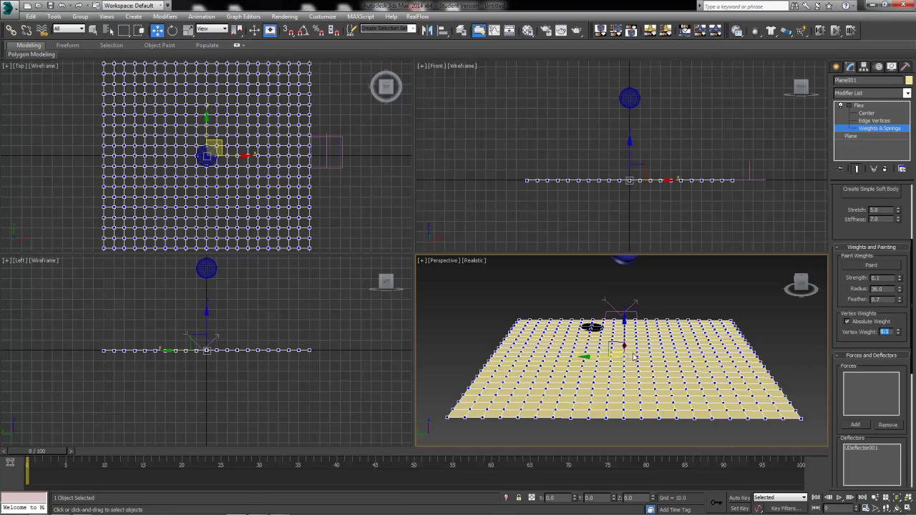
left_click(872, 129)
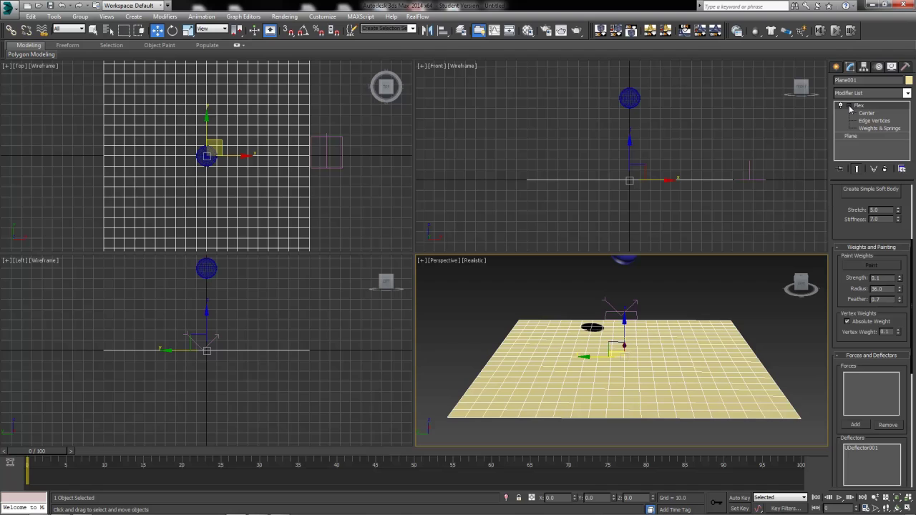
left_click(841, 105)
Create the simple soft body in the plane's Flex modifier, preview the deformation through the timeline, and return to frame 0.
left_click_drag(831, 189, 837, 315)
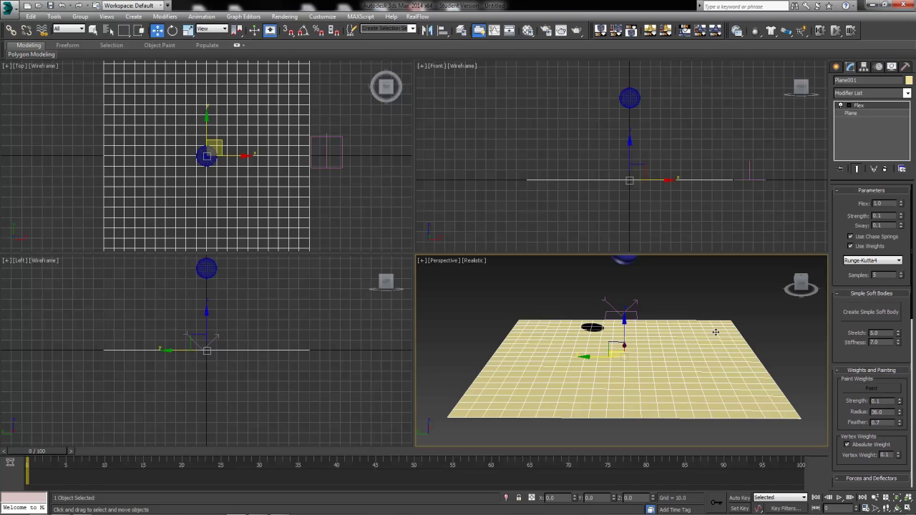
left_click(876, 315)
left_click_drag(32, 452, 787, 450)
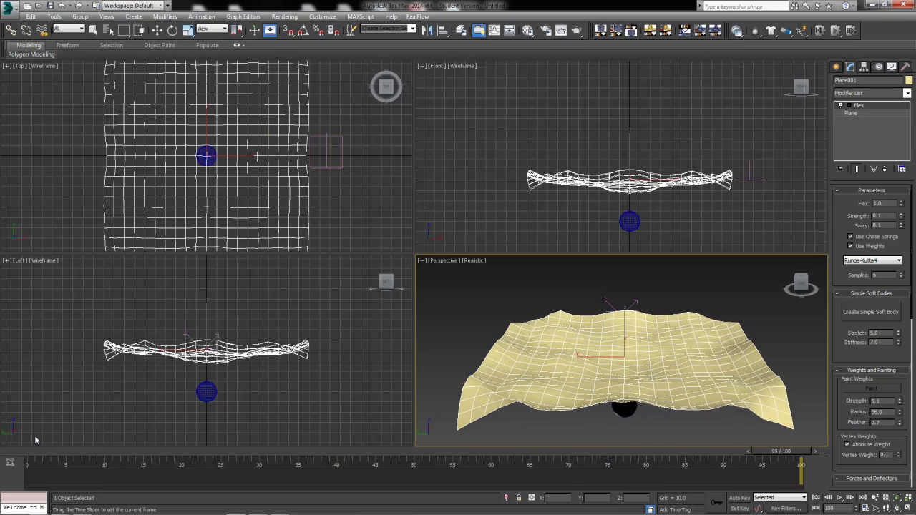
key("Home")
key("w")
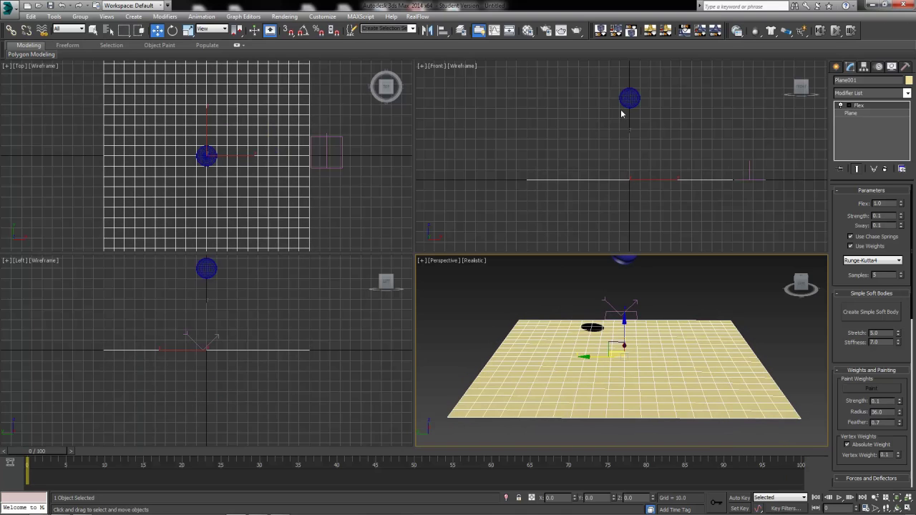
left_click_drag(25, 453, 800, 452)
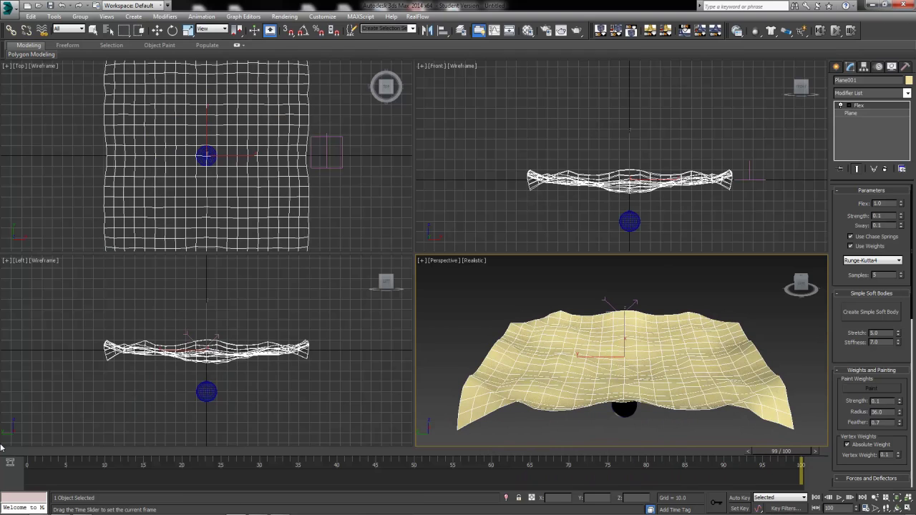
key("Home")
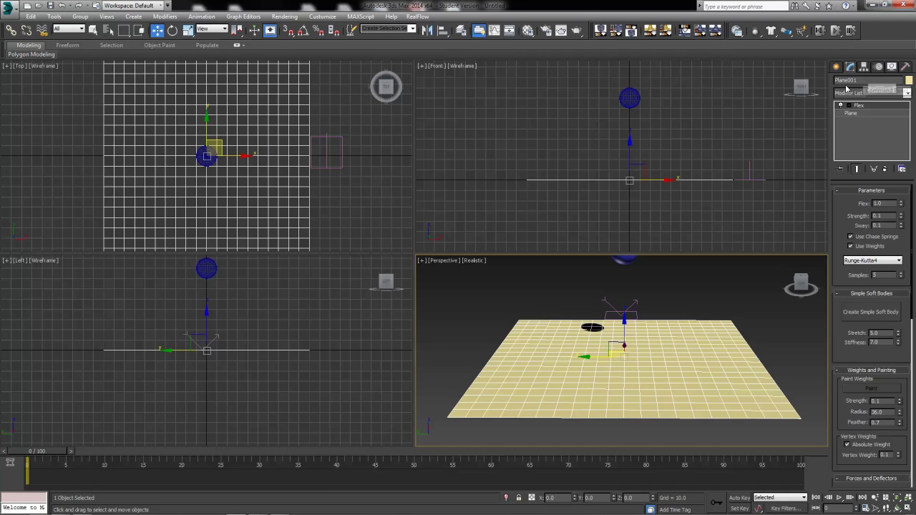
Add a Point Cache modifier above Flex on the plane.
left_click(886, 93)
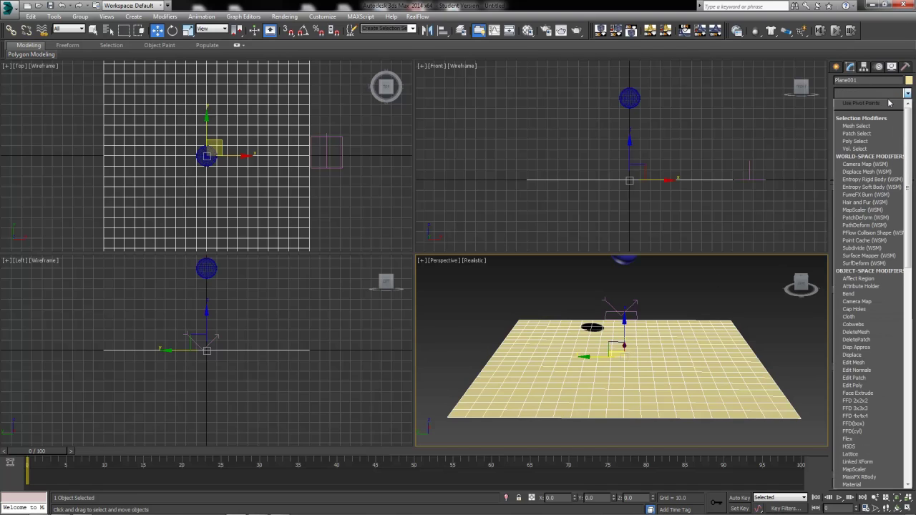
scroll(858, 422, "down", 8)
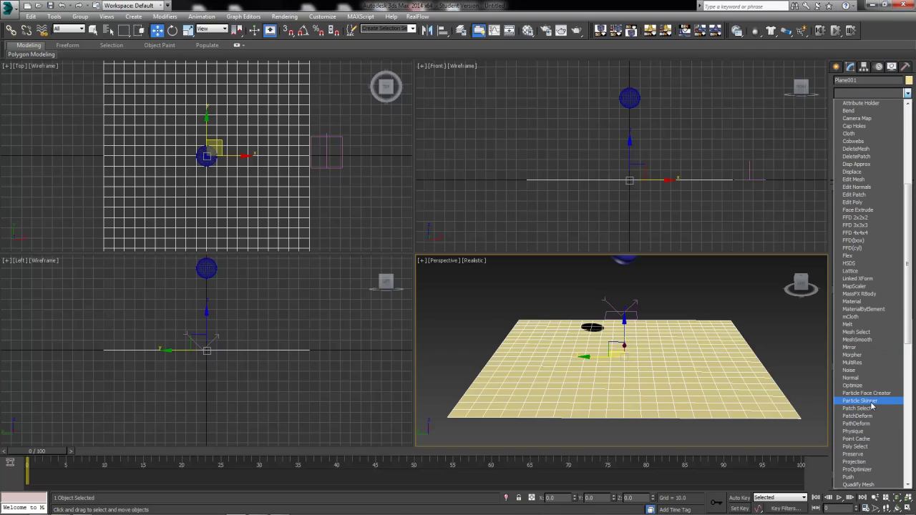
scroll(871, 406, "down", 1)
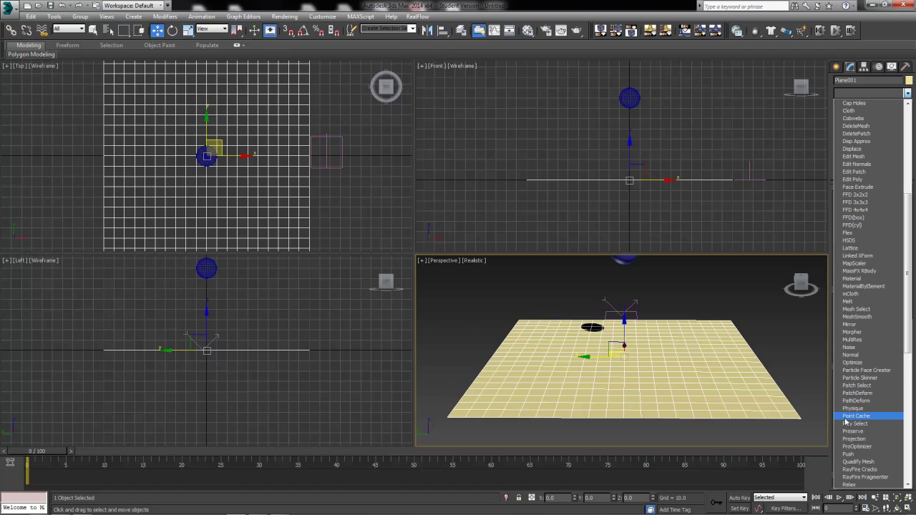
left_click(856, 416)
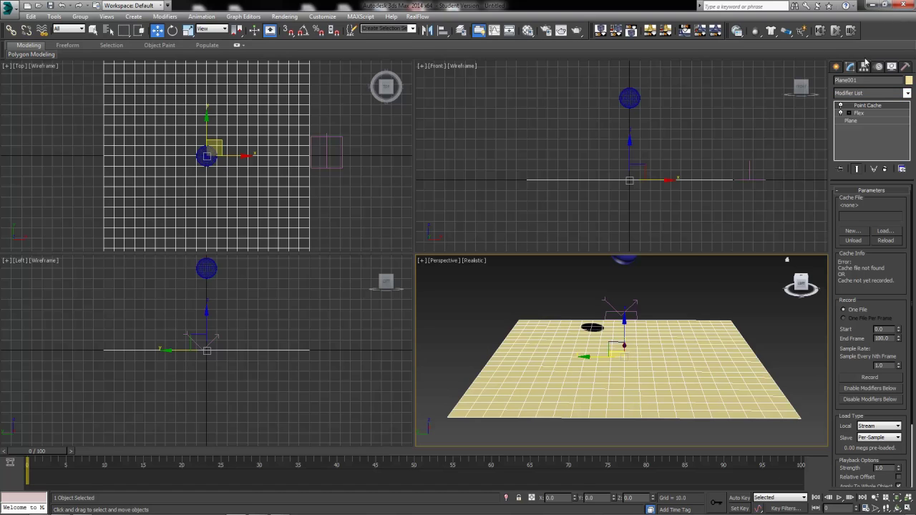
Rename the plane to WaterSurface and create a new cache file named WaterSurface on the Desktop for its Point Cache.
left_click(861, 81)
type("WaterSurface")
left_click(851, 231)
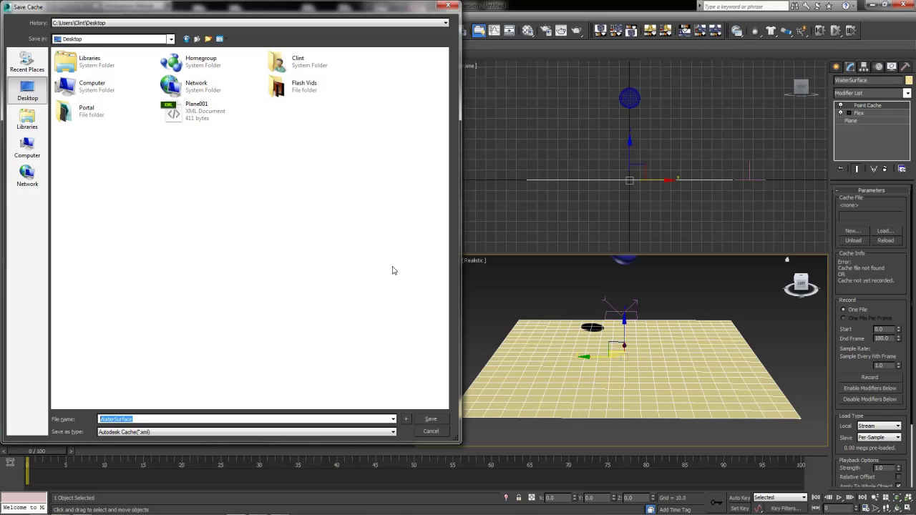
left_click(432, 421)
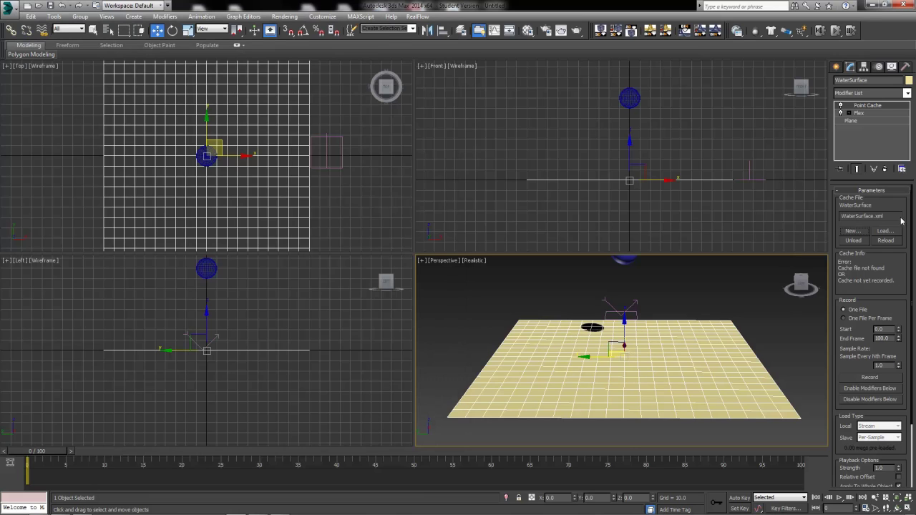
Record the Point Cache for frames 0 to 100 and disable the modifiers below it.
scroll(861, 300, "down", 3)
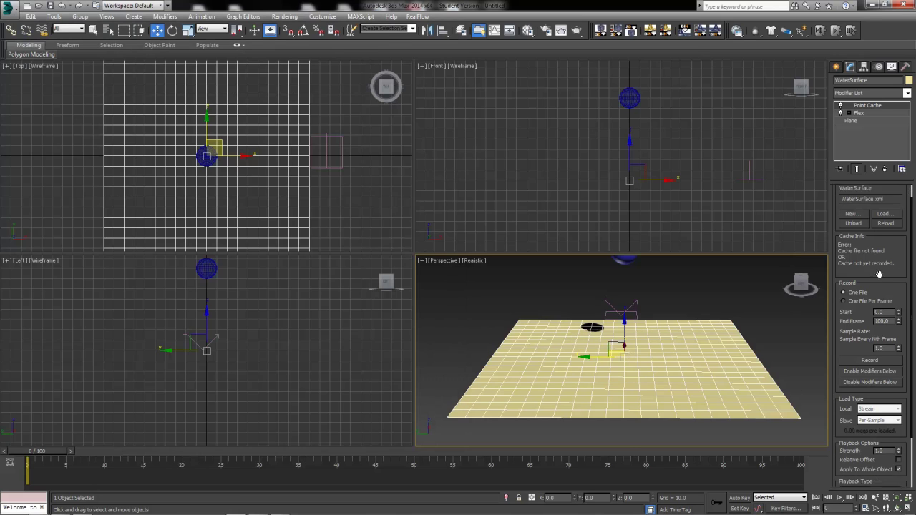
scroll(862, 191, "up", 3)
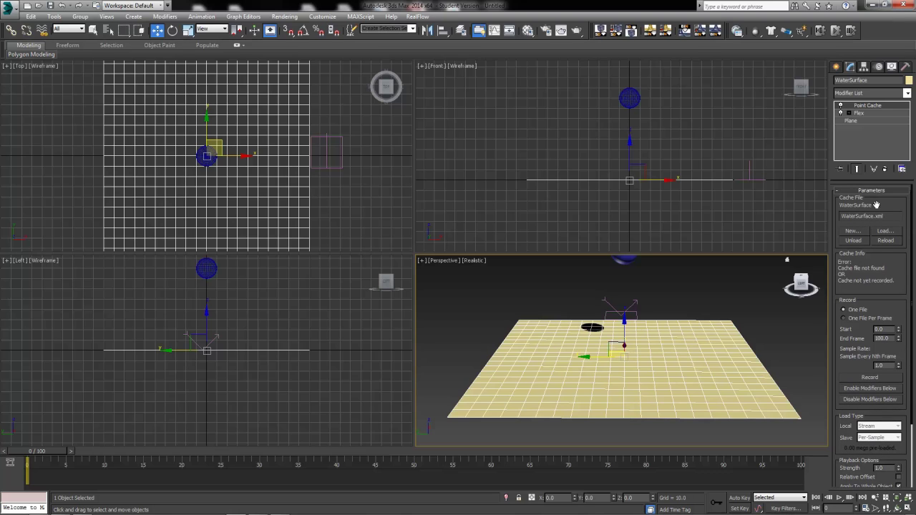
scroll(880, 296, "down", 5)
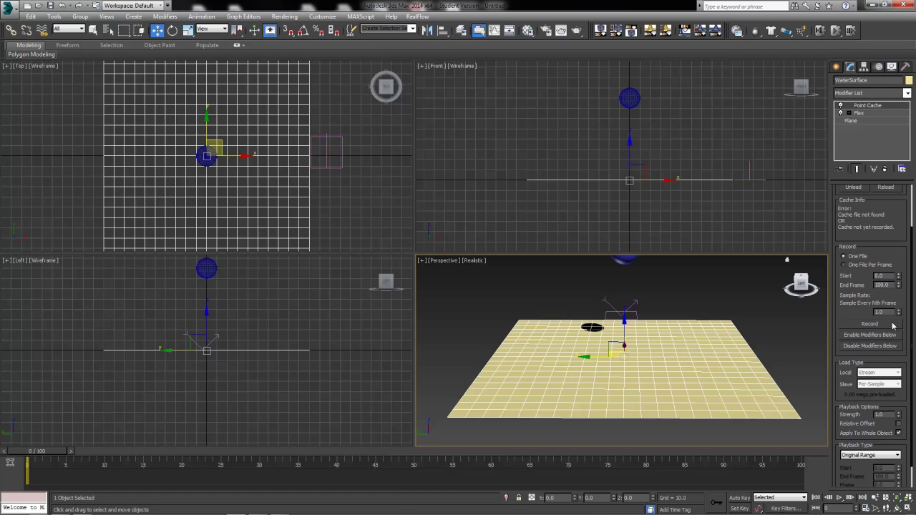
left_click(868, 325)
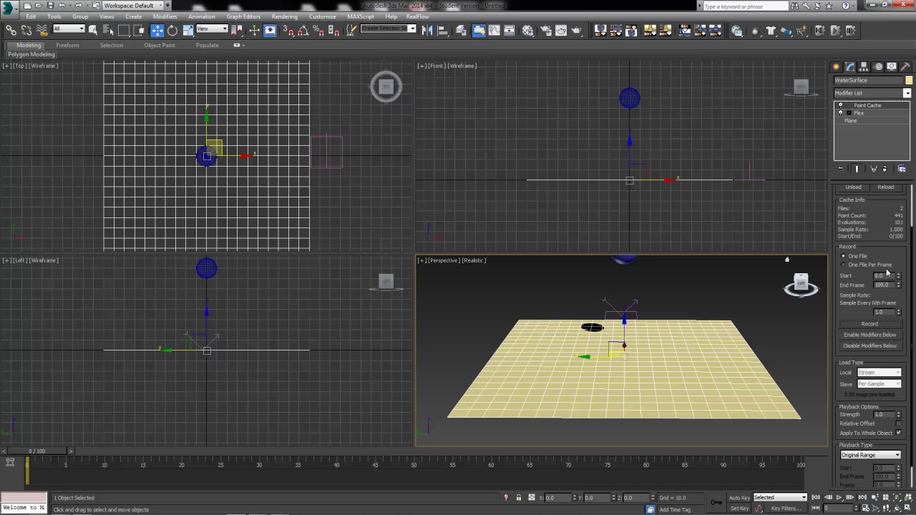
left_click(868, 347)
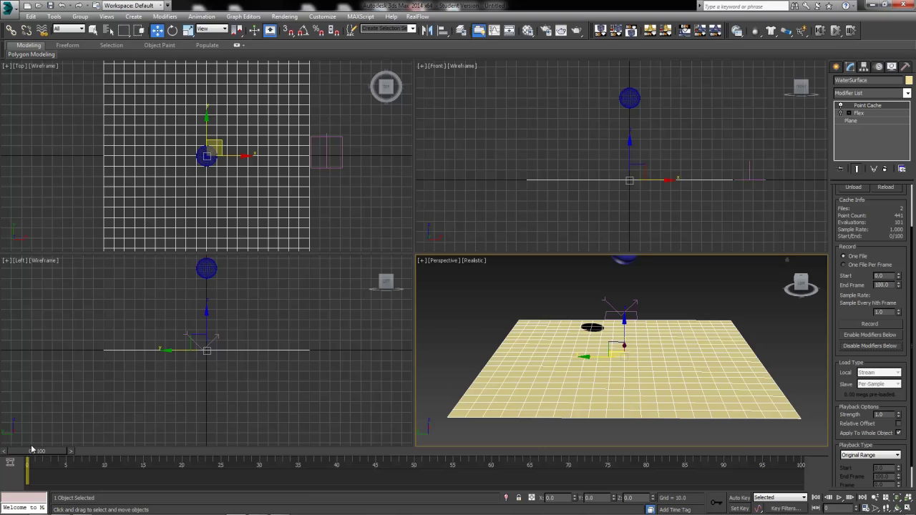
Scrub and play back the cached plane animation, and return to frame 0.
left_click_drag(32, 449, 782, 482)
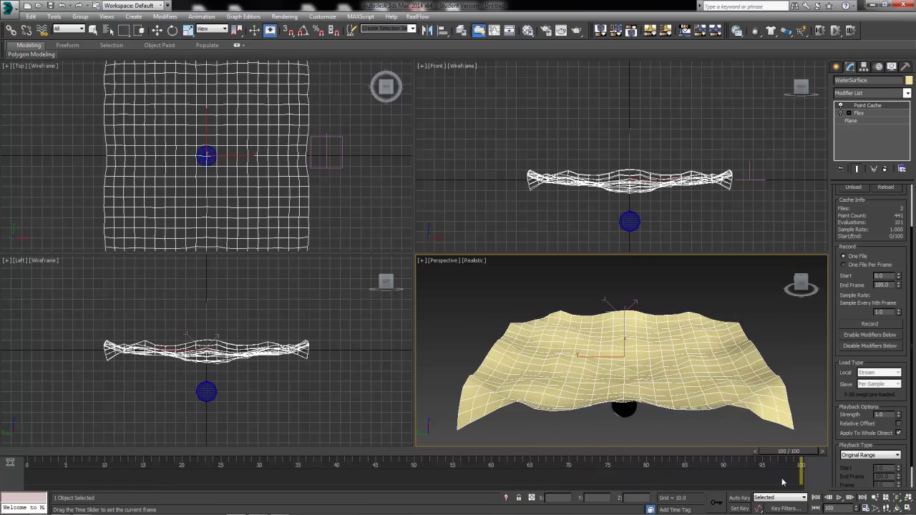
left_click(839, 498)
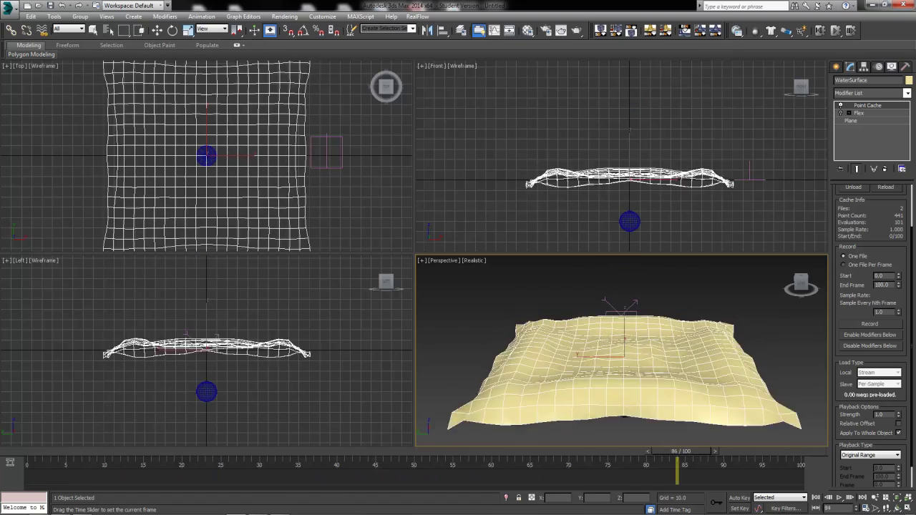
key("Home")
key("w")
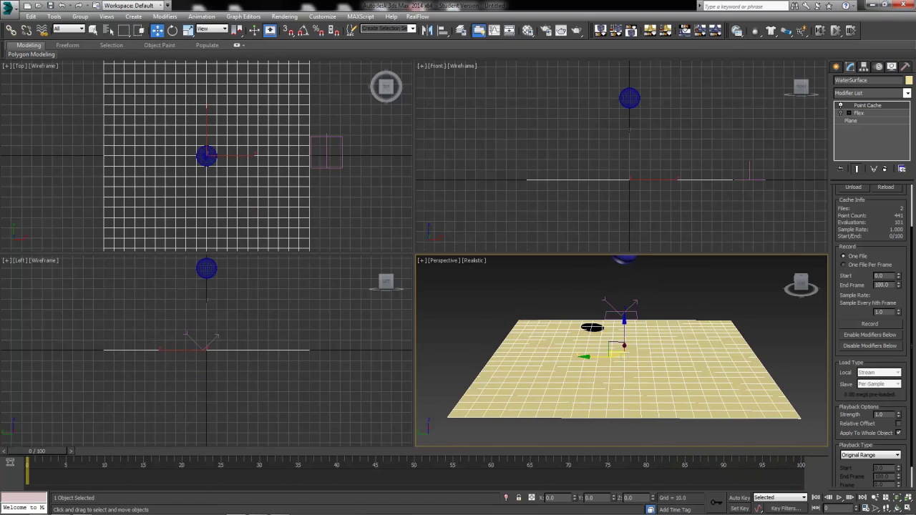
Add a TurboSmooth modifier above the Point Cache on WaterSurface and raise its Iterations by one.
left_click(906, 94)
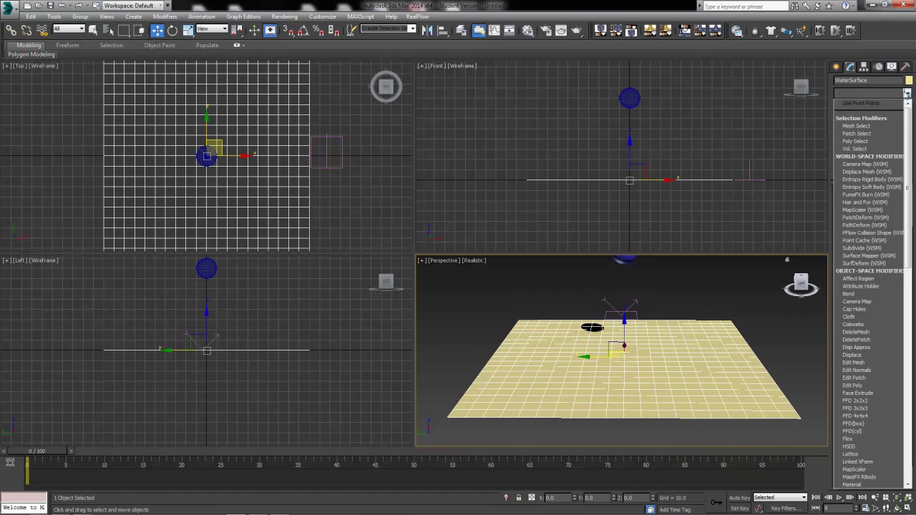
scroll(871, 401, "down", 8)
scroll(872, 414, "down", 4)
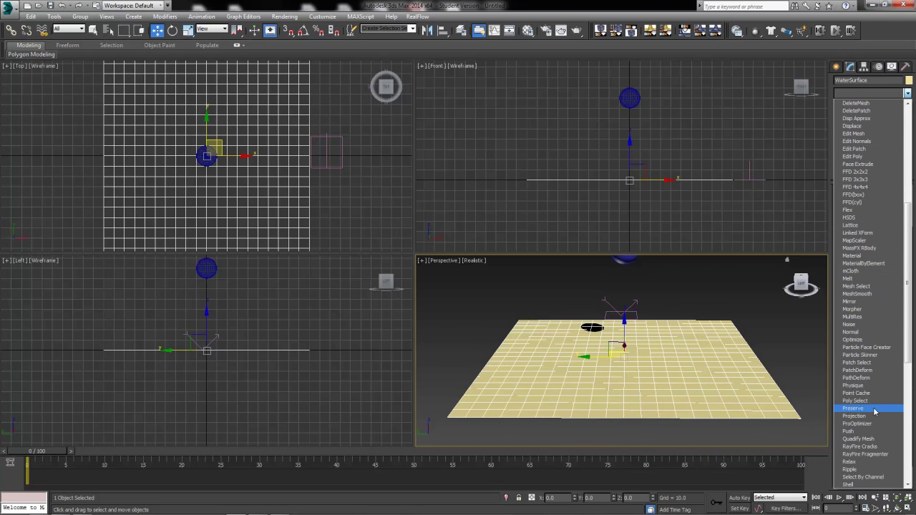
scroll(865, 284, "up", 1)
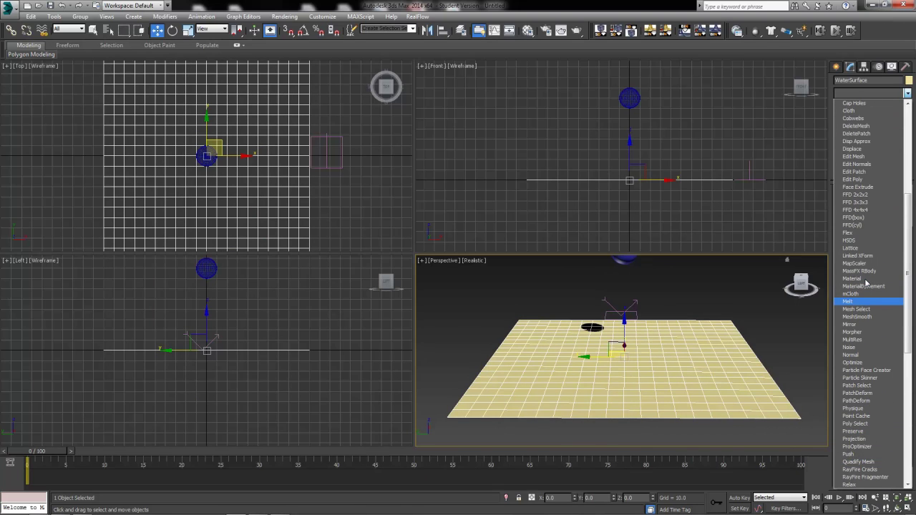
type("tu")
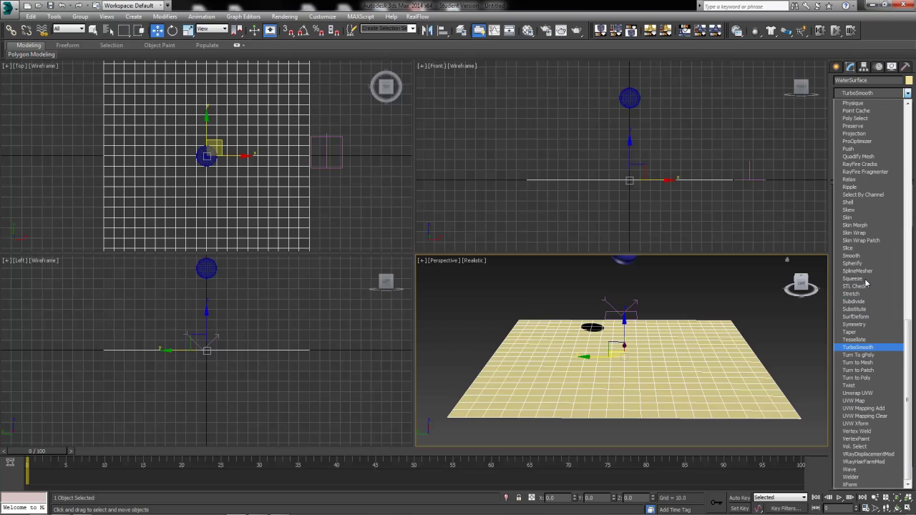
key("Return")
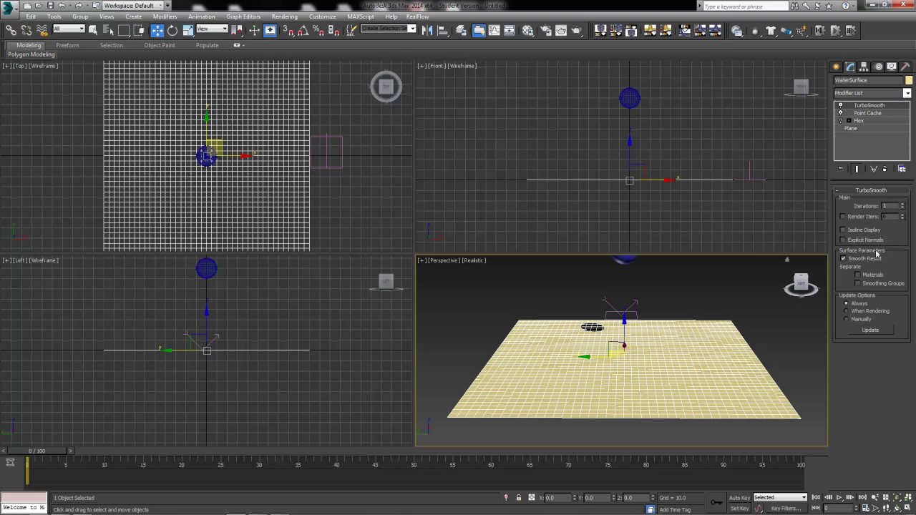
left_click(904, 205)
Deselect the water surface, play the smoothed animation in a close perspective view, and return to frame 0.
left_click(665, 303)
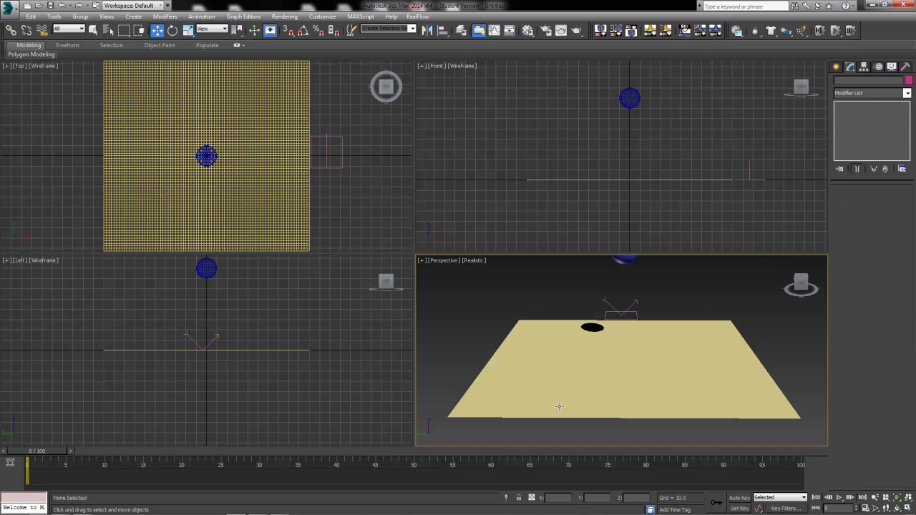
scroll(653, 334, "up", 3)
middle_click_drag(654, 333, 489, 367)
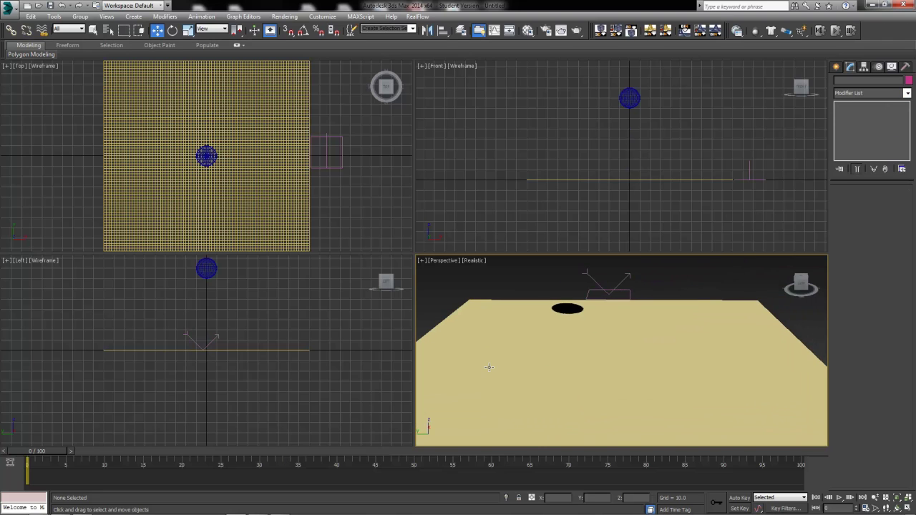
left_click(839, 499)
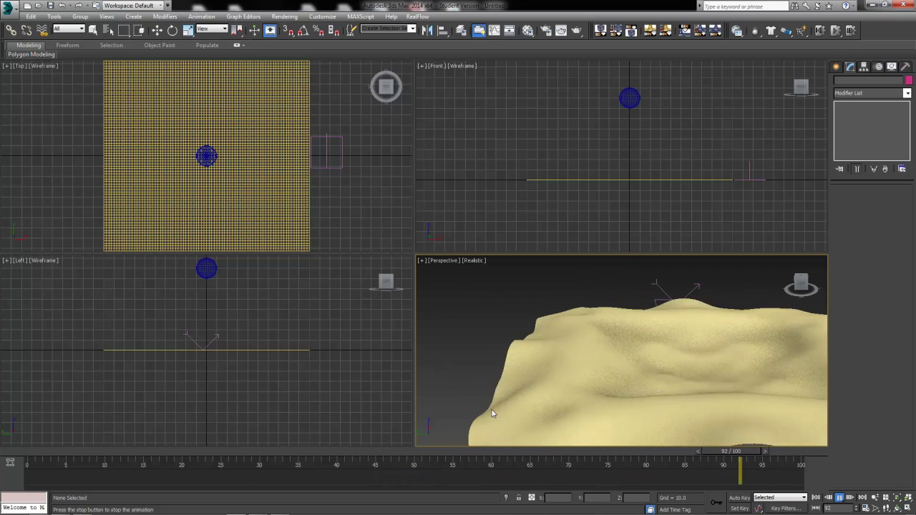
key("Home")
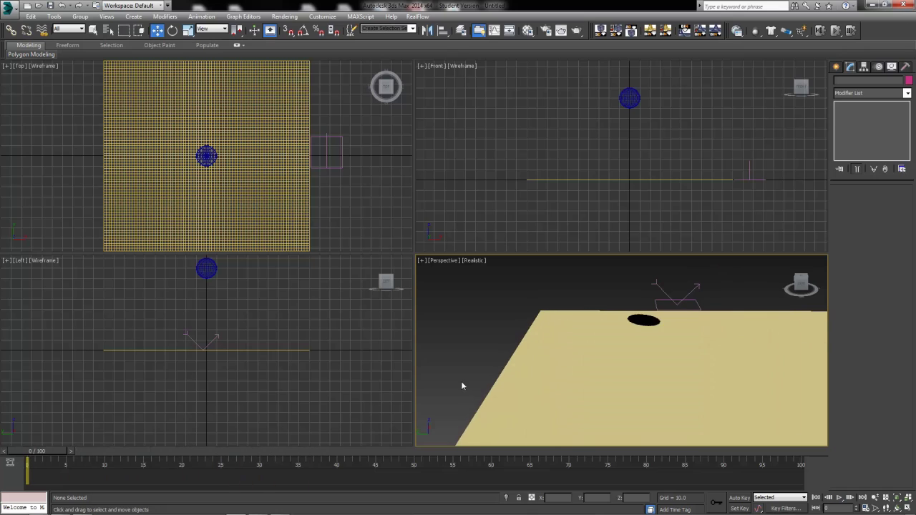
Create a box over the water surface from the Top view, about 184 long, 192 wide and 19 high.
middle_click_drag(461, 386, 796, 100, "alt")
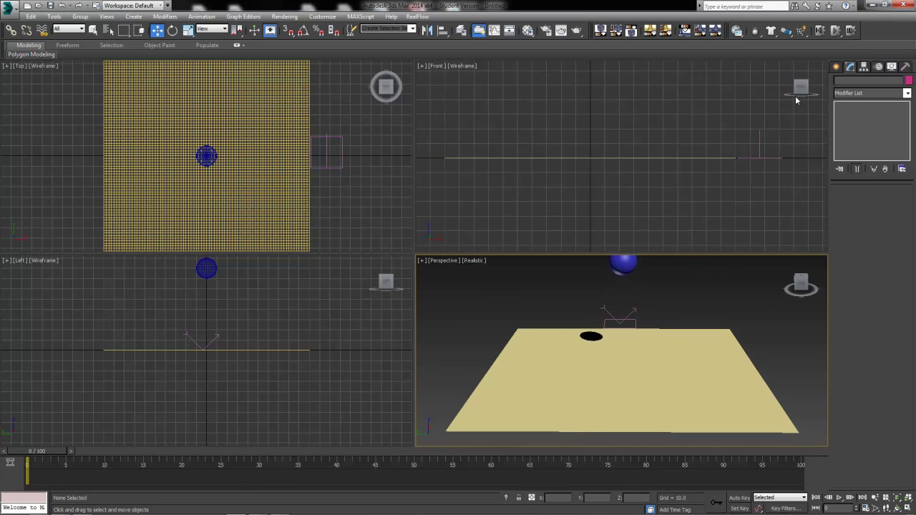
left_click(835, 67)
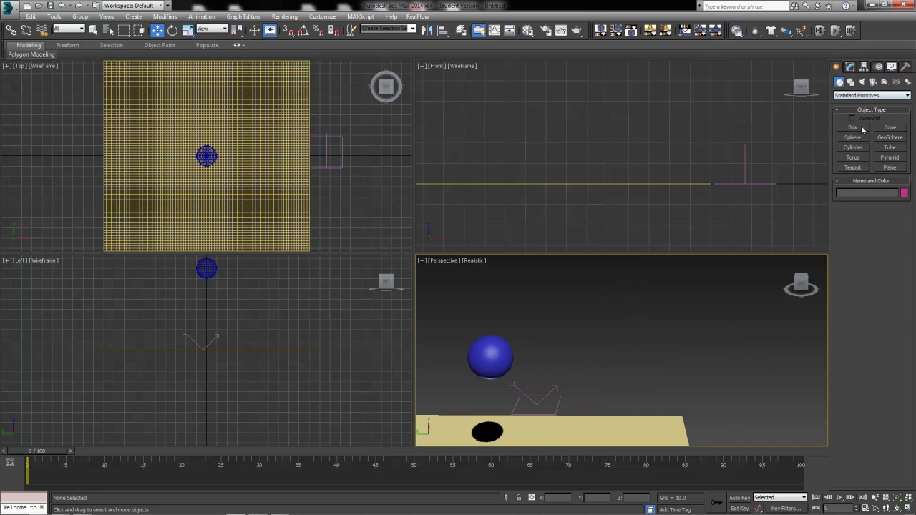
left_click(855, 128)
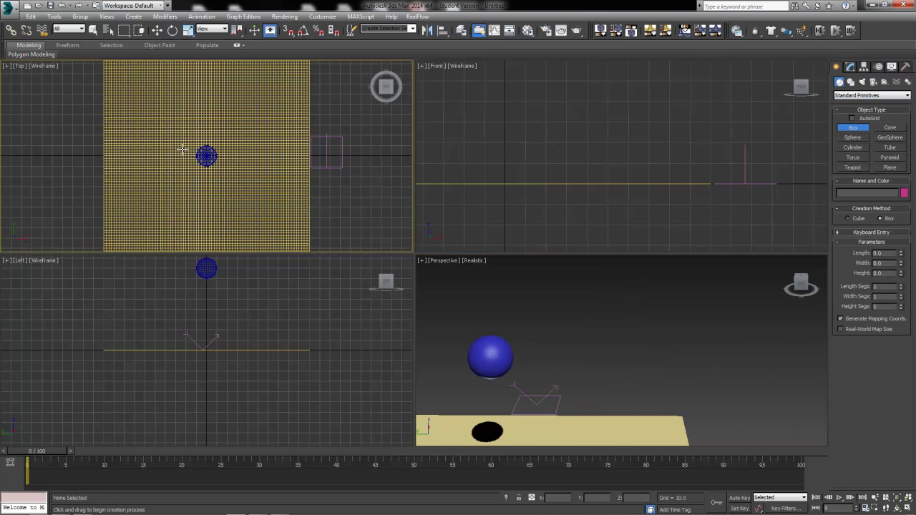
scroll(183, 150, "down", 2)
scroll(149, 88, "up", 2)
left_click_drag(122, 83, 320, 271)
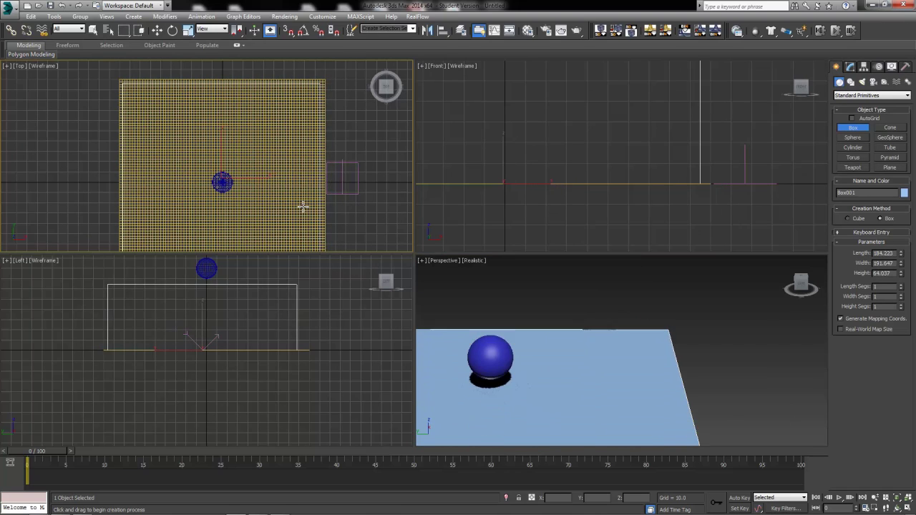
scroll(312, 208, "up", 8)
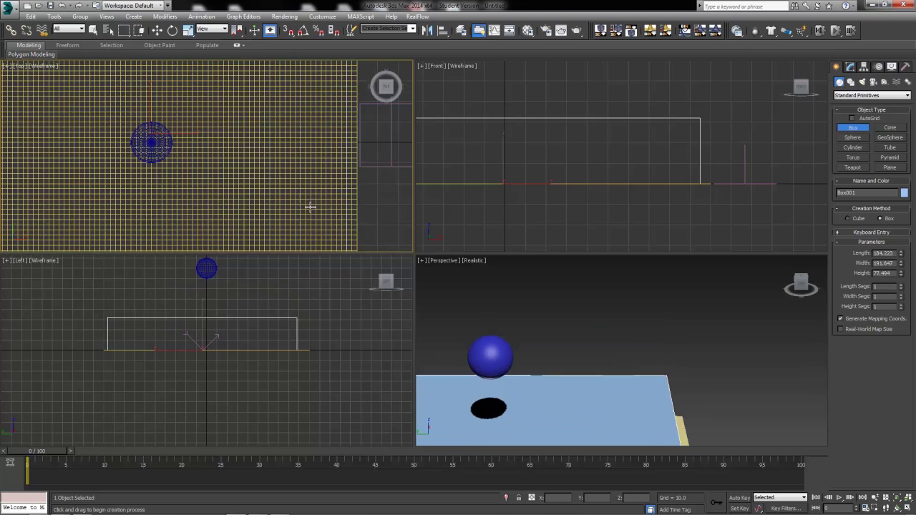
left_click(616, 316)
key("z")
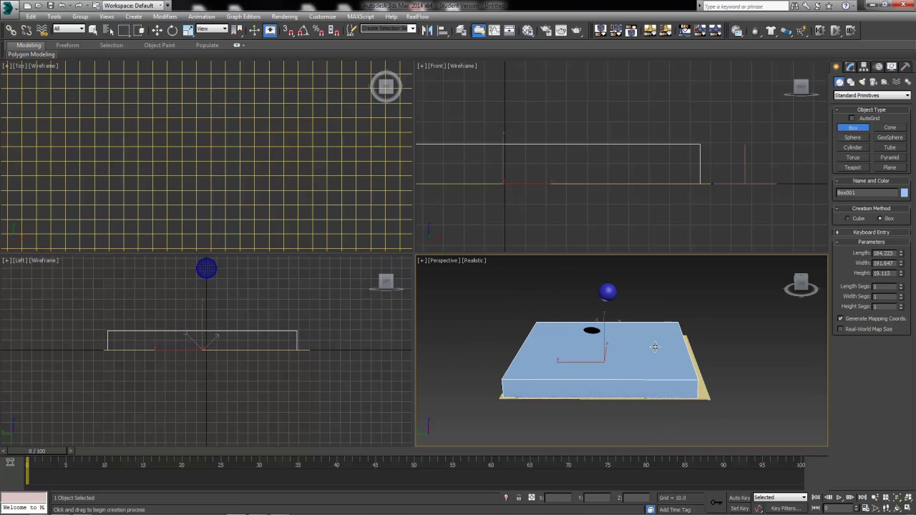
key("w")
Set the box's length and width to 190 and its height to -100.
left_click(850, 67)
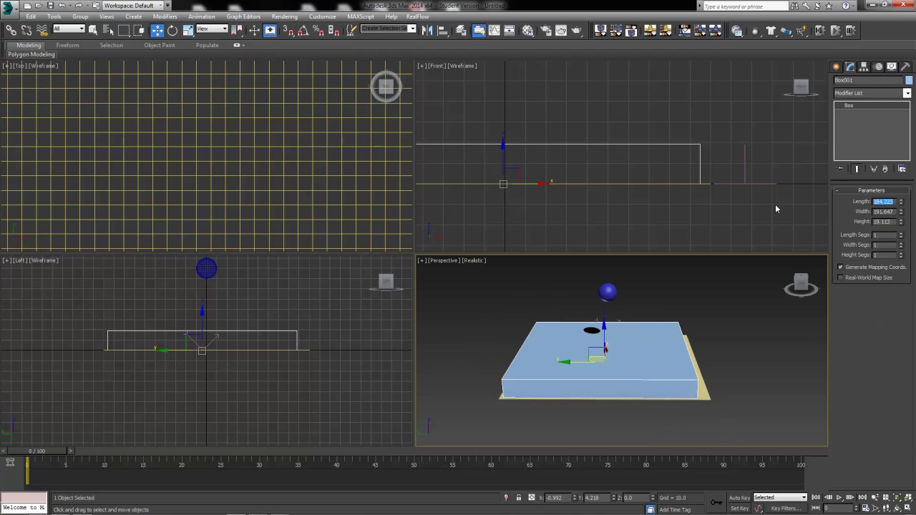
type("190")
key("Tab")
type("1")
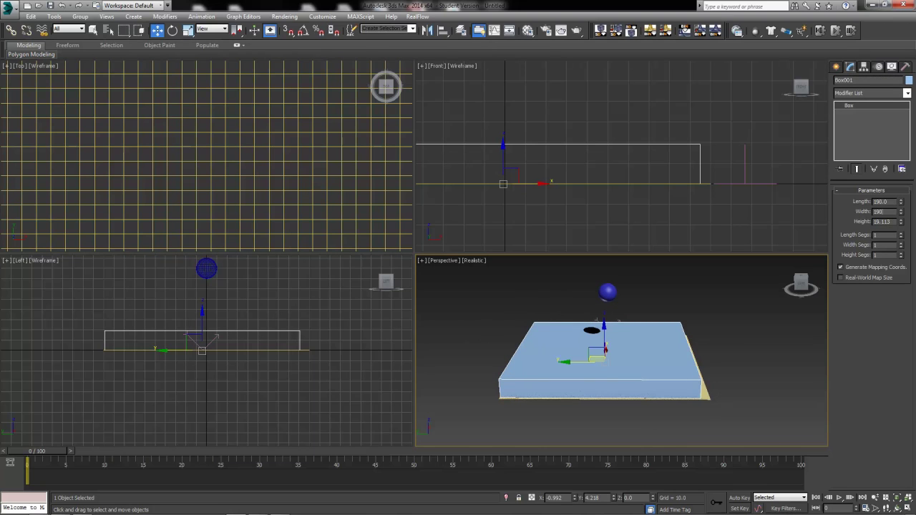
type("90")
key("Tab")
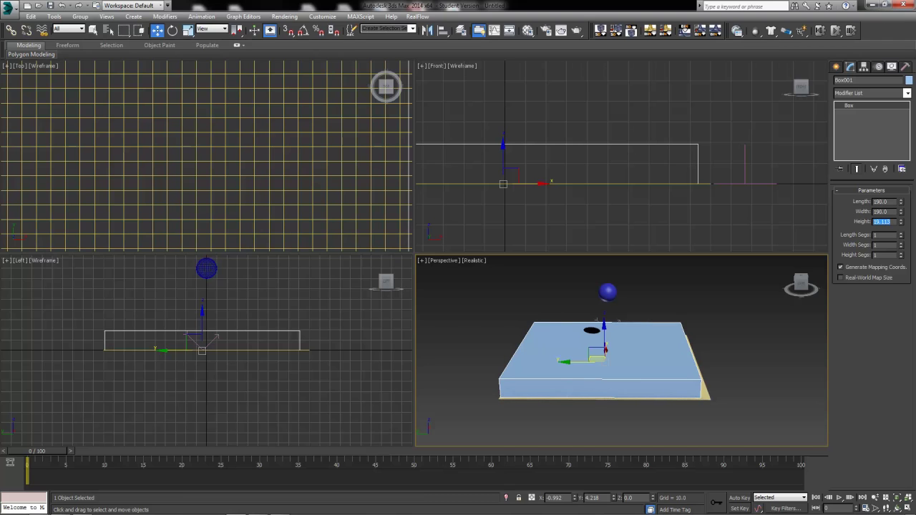
type("200")
key("Return")
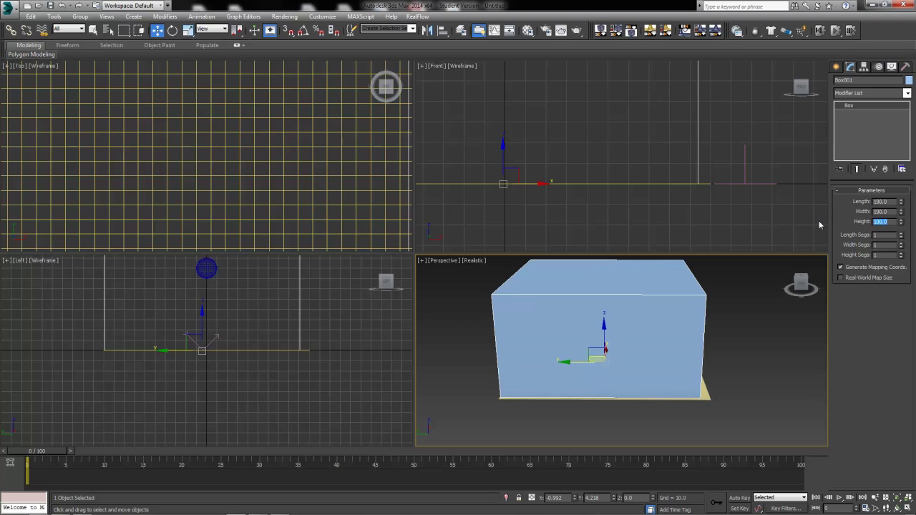
type("-100")
key("Return")
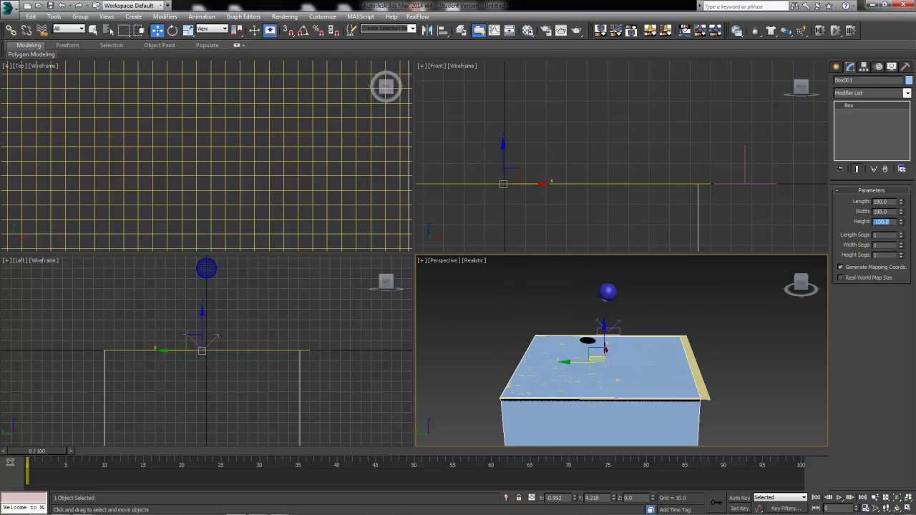
Centre the box at X 0 and Y 0, and set its Z position to 10.
right_click(574, 498)
right_click(613, 498)
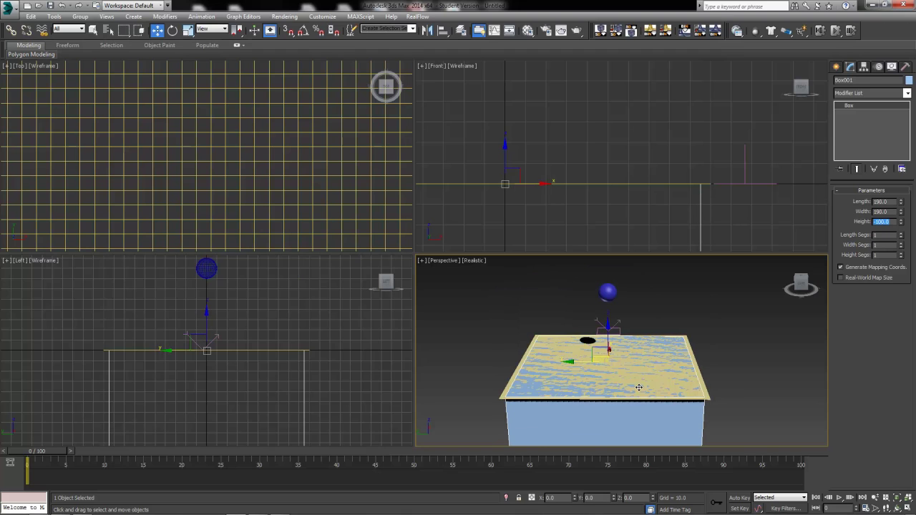
right_click(633, 322)
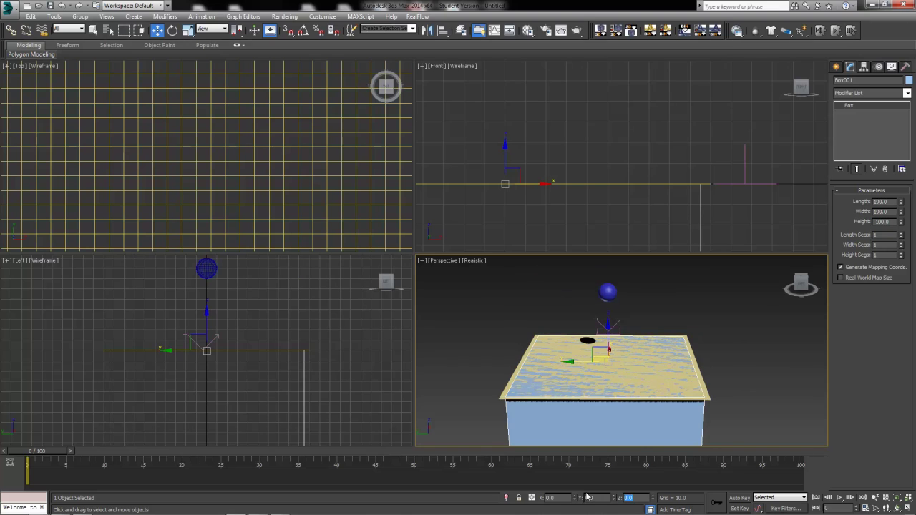
type("10")
key("Return")
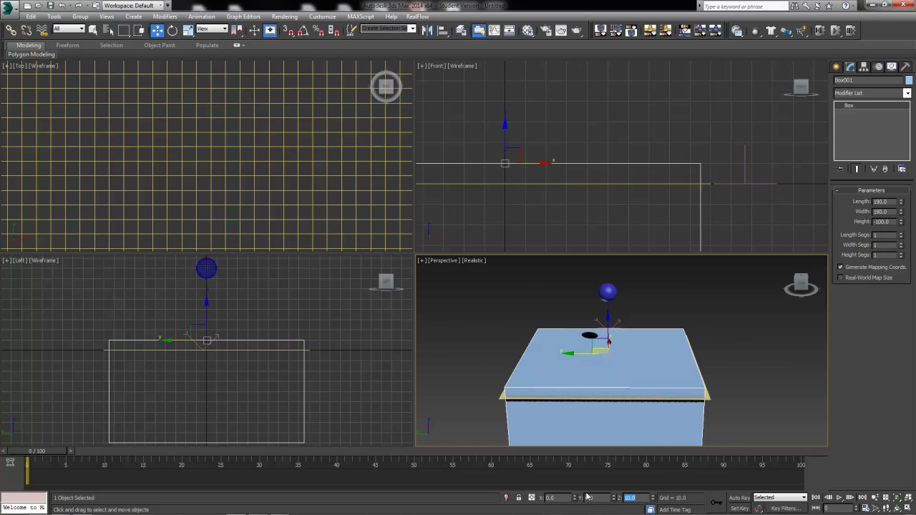
Convert the box to an Editable Poly, delete its top polygon and leave polygon editing.
right_click(630, 367)
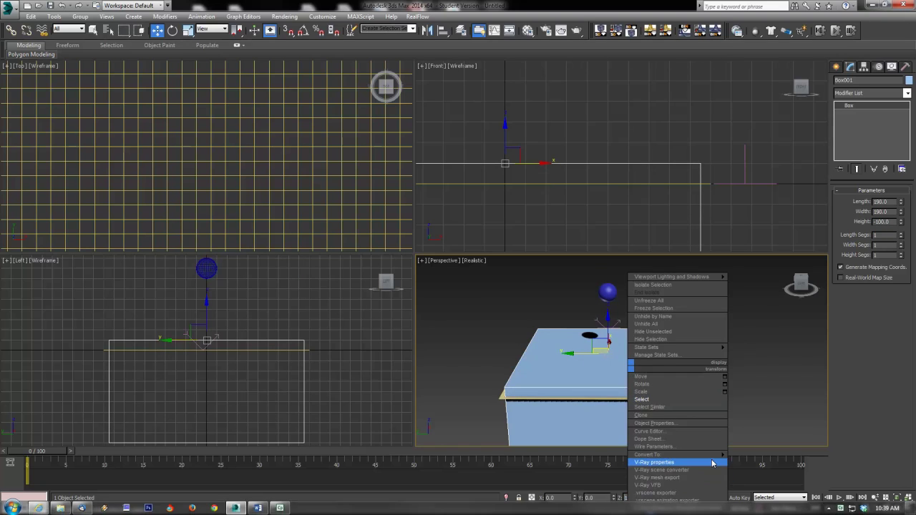
mouse_move(716, 455)
left_click(778, 464)
key("4")
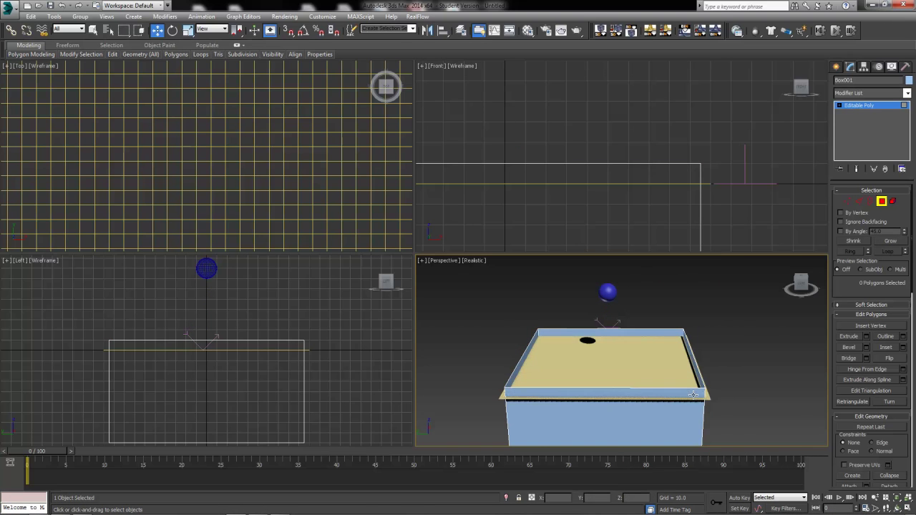
left_click(881, 201)
Add a Shell modifier to the open box with an Outer Amount of about 22.
left_click(887, 93)
type("sh")
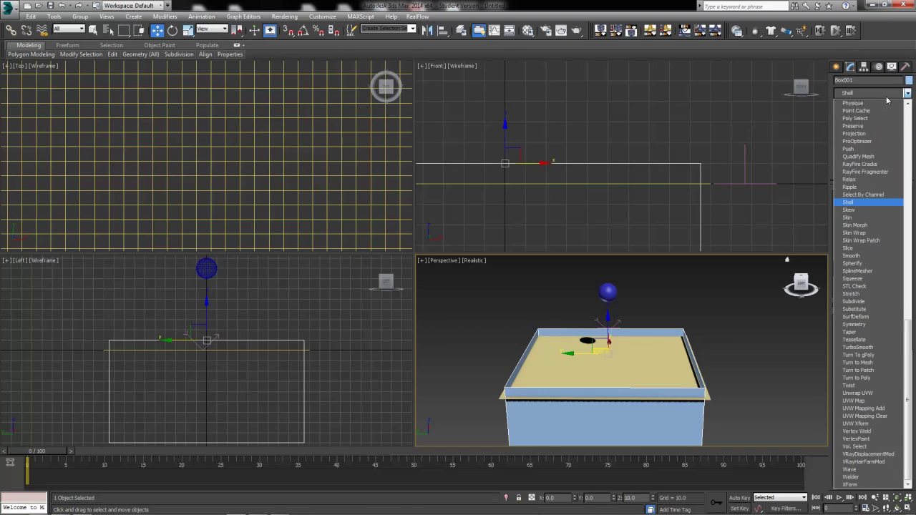
key("Return")
left_click_drag(902, 214, 579, 236)
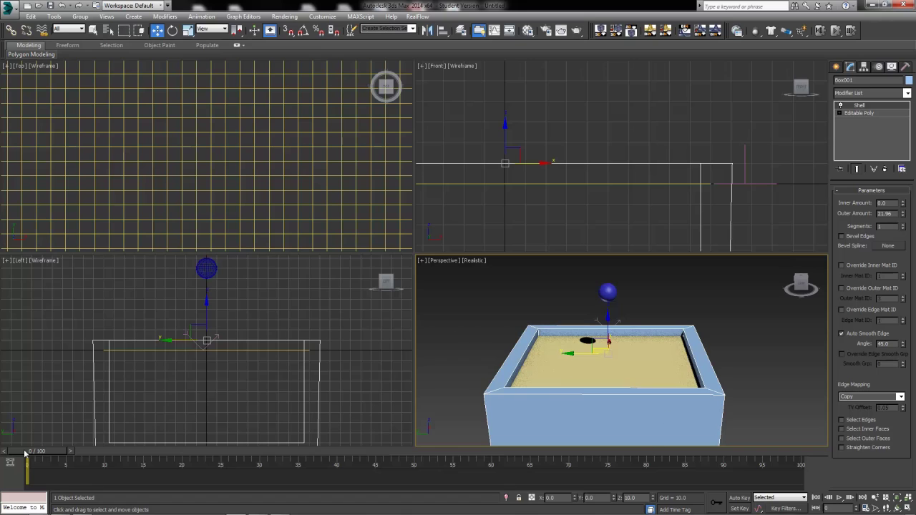
Scrub the animation to frame 72 and set the Shell's Inner Amount to 5.
left_click_drag(25, 452, 584, 472)
key("w")
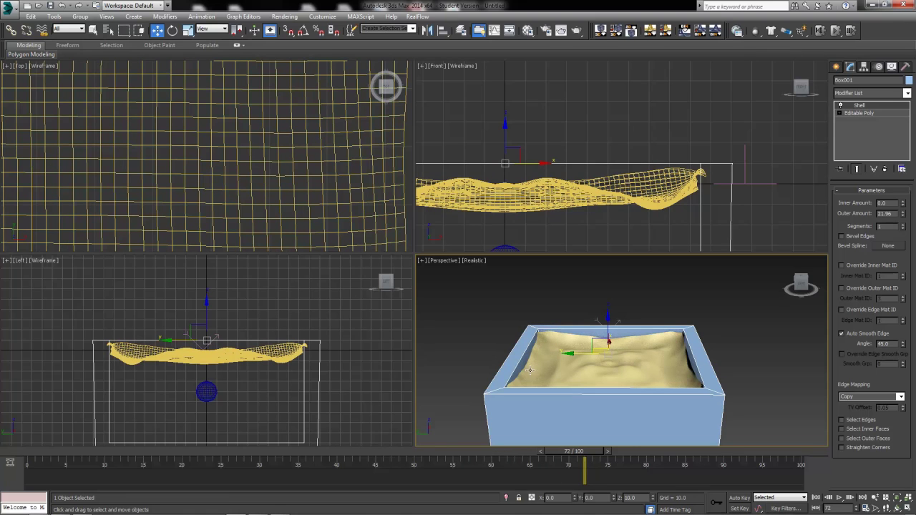
left_click(882, 203)
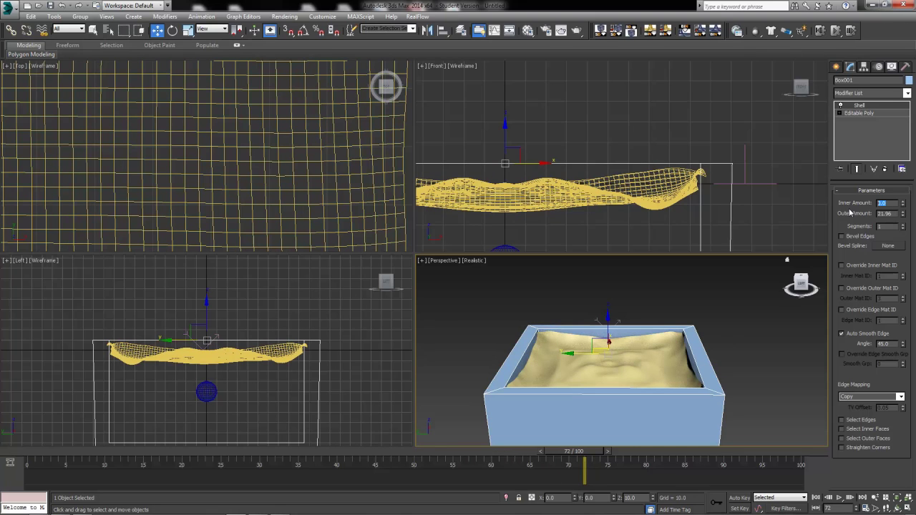
type("5")
key("Tab")
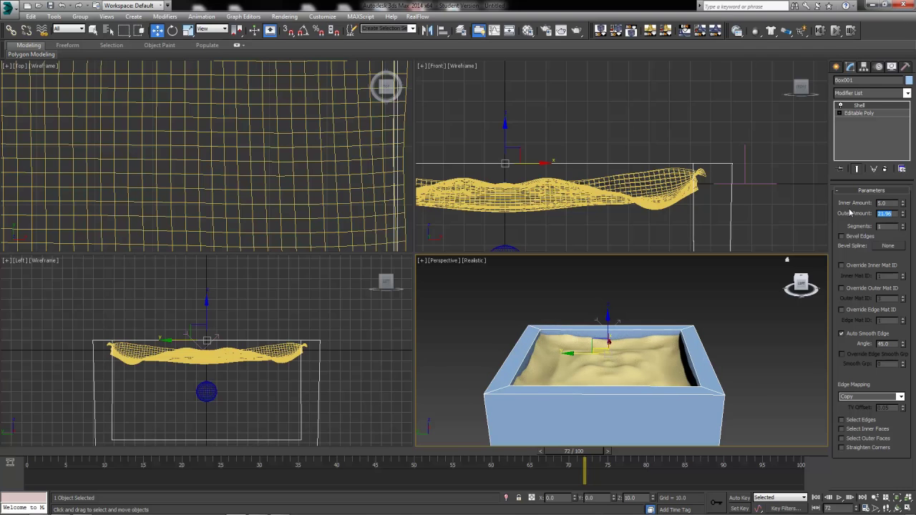
Check the waves against the walls in a maximized perspective view at frame 28, and set the Shell's Outer Amount to 15.
right_click(617, 303)
key("alt+w")
middle_click_drag(493, 362, 382, 336, "alt")
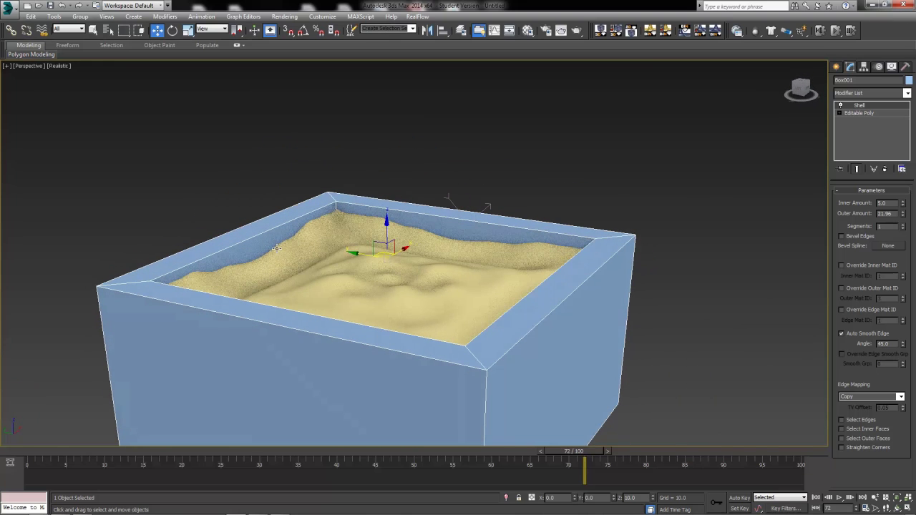
left_click_drag(541, 453, 243, 470)
type("w")
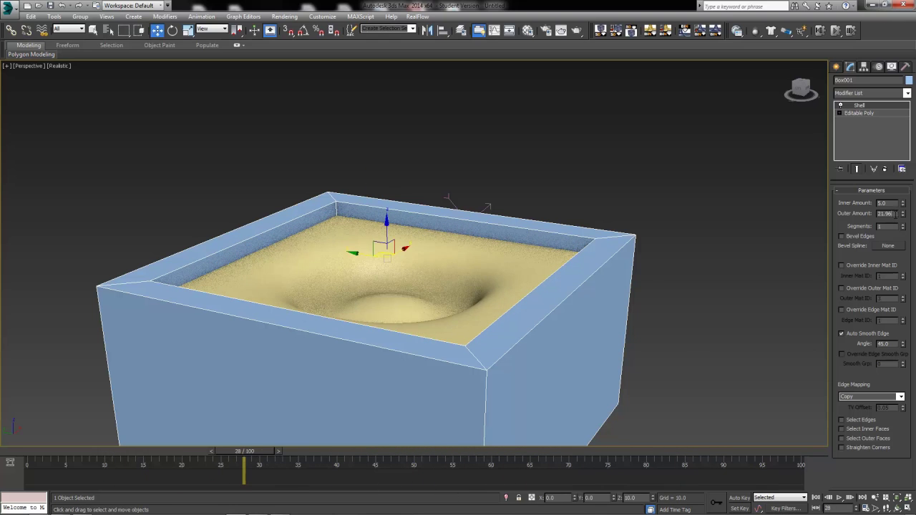
type("15")
key("Return")
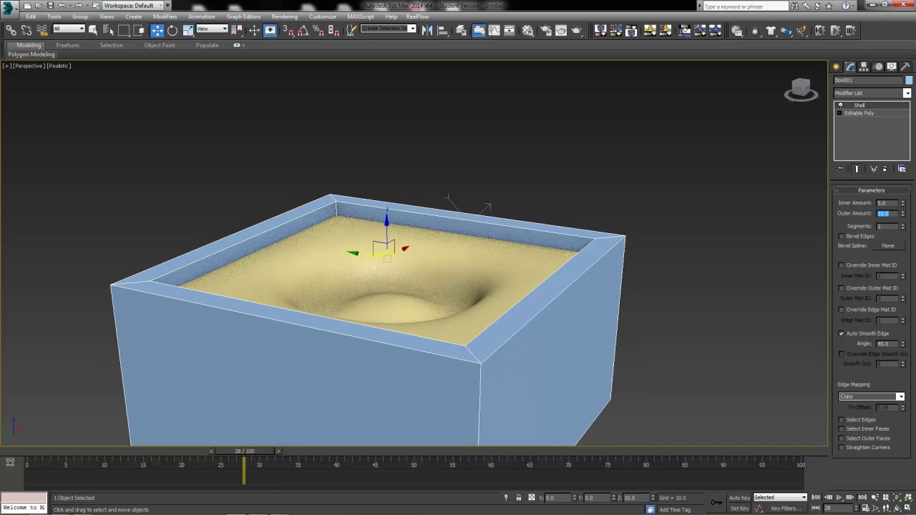
Scrub through the waves to frame 97, set the box's Z position to 20, and advance to frame 100.
middle_click_drag(486, 296, 520, 329, "alt")
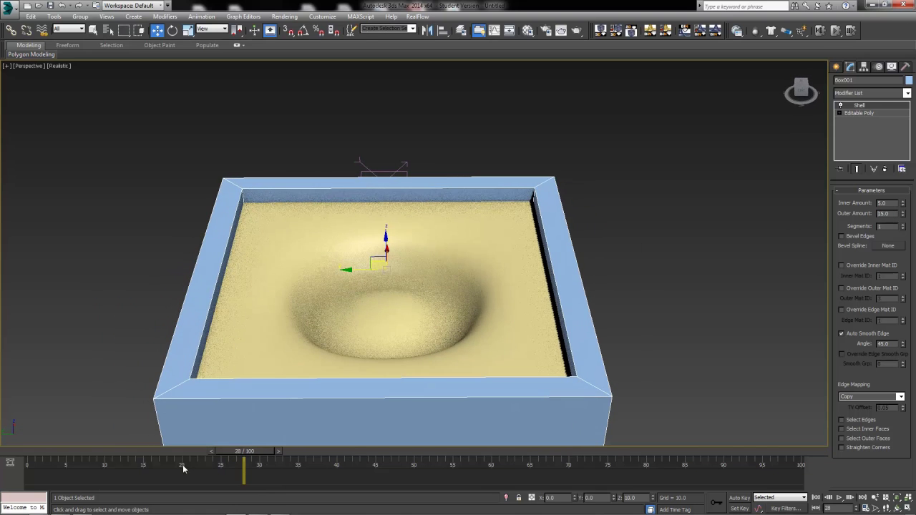
left_click_drag(244, 469, 772, 490)
key("w")
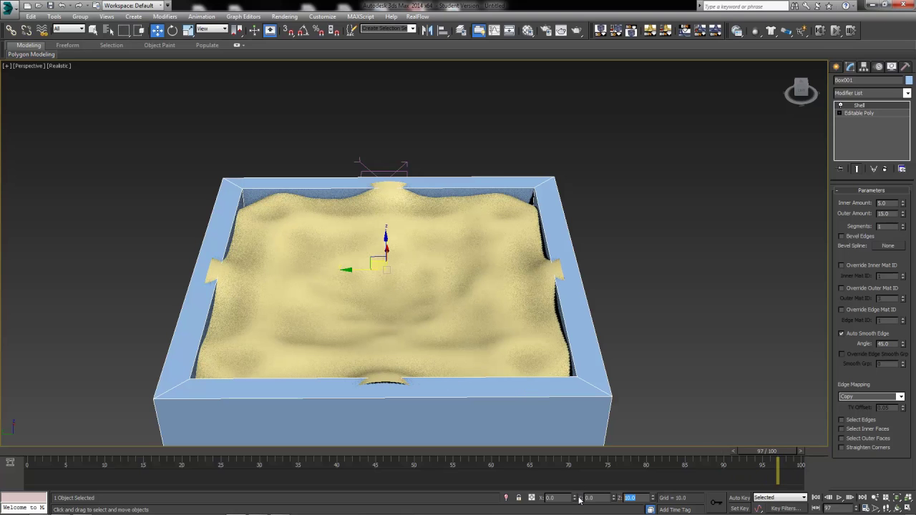
type("20")
key("Return")
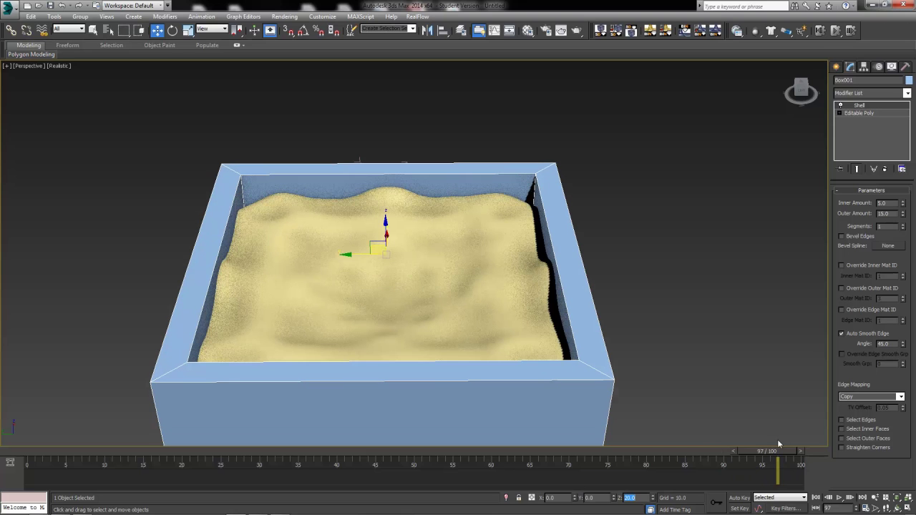
left_click_drag(778, 445, 801, 511)
key("w")
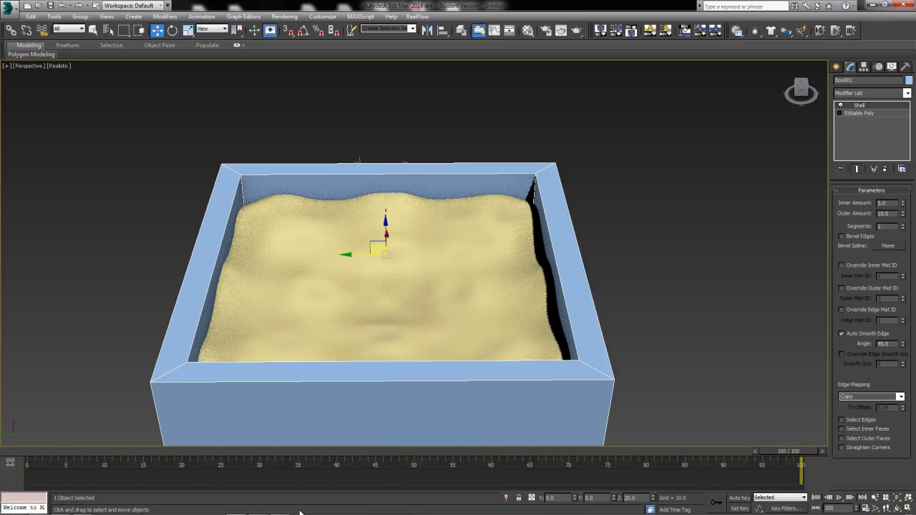